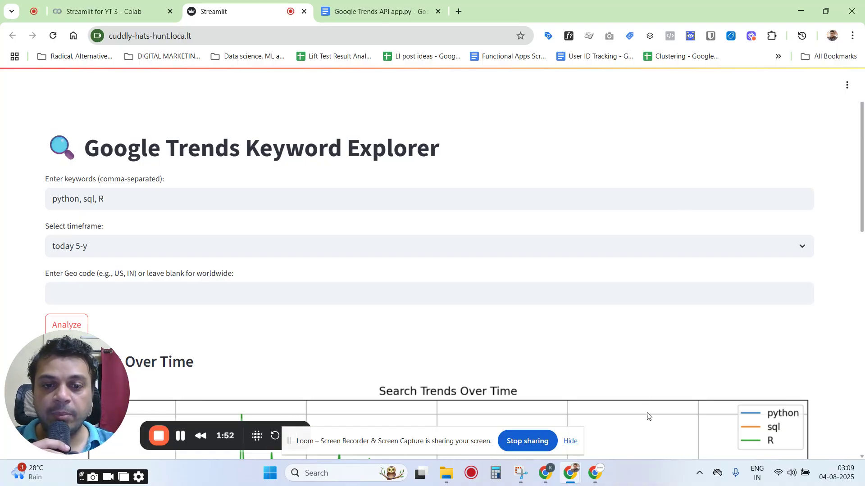
Review the available timeframe choices and the geo code field in the keyword explorer form.
left_click(571, 441)
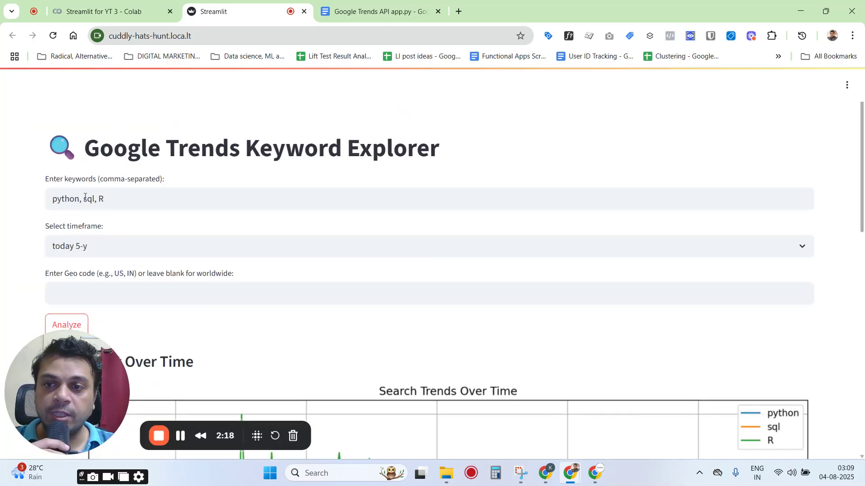
left_click(140, 242)
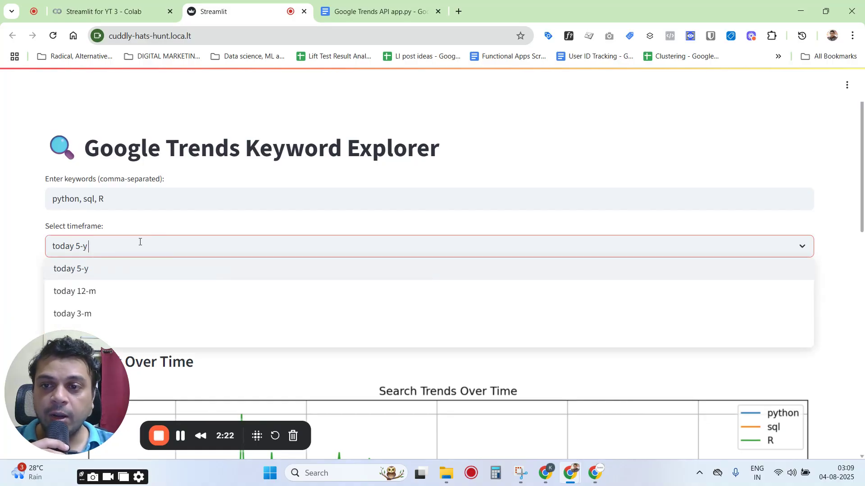
scroll(146, 262, "down", 1)
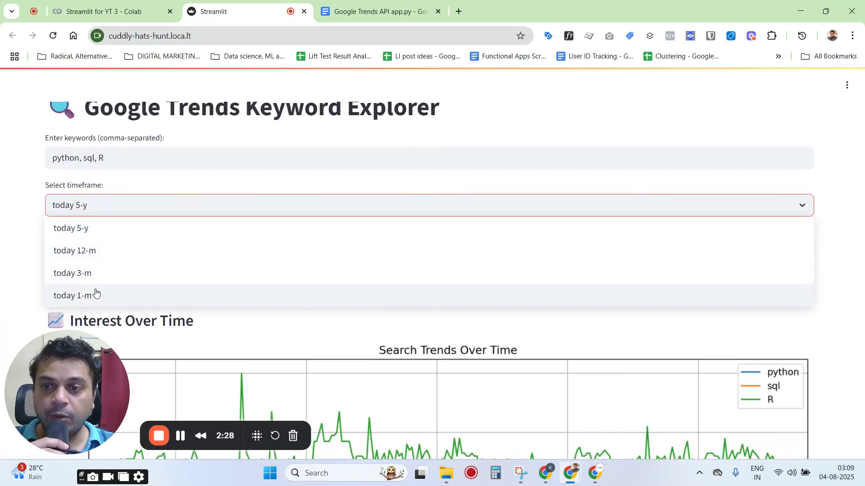
left_click(4, 285)
scroll(1, 284, "up", 1)
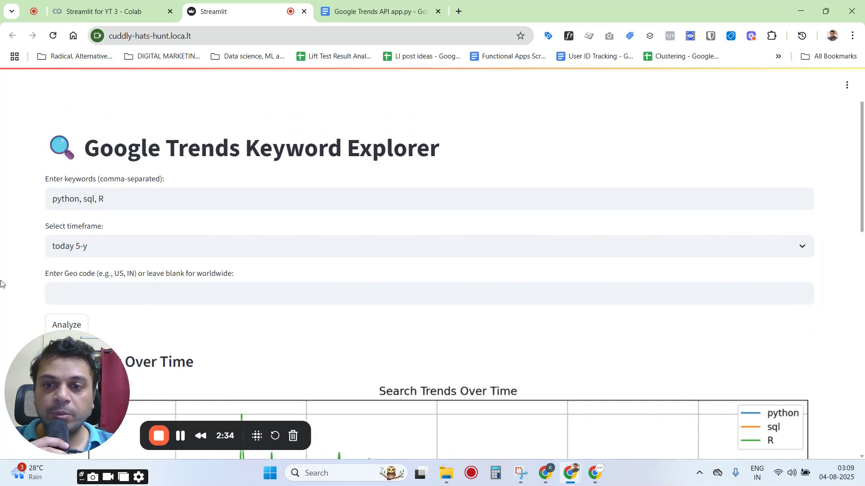
left_click(50, 289)
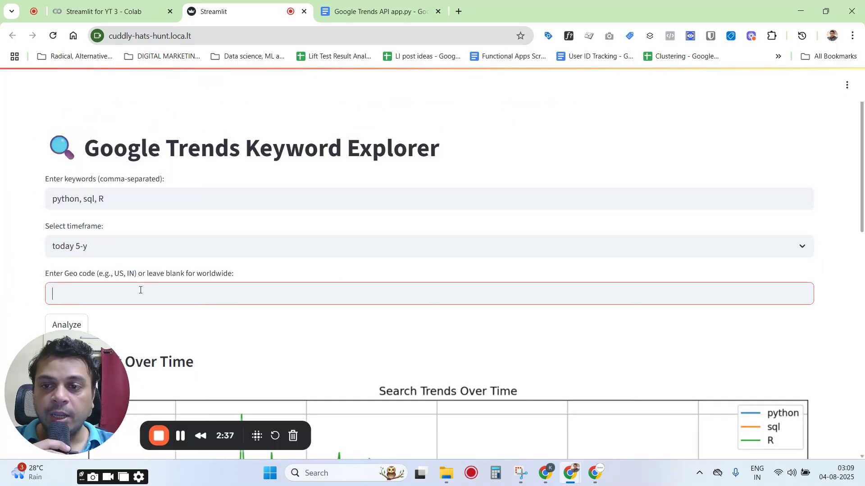
left_click(0, 267)
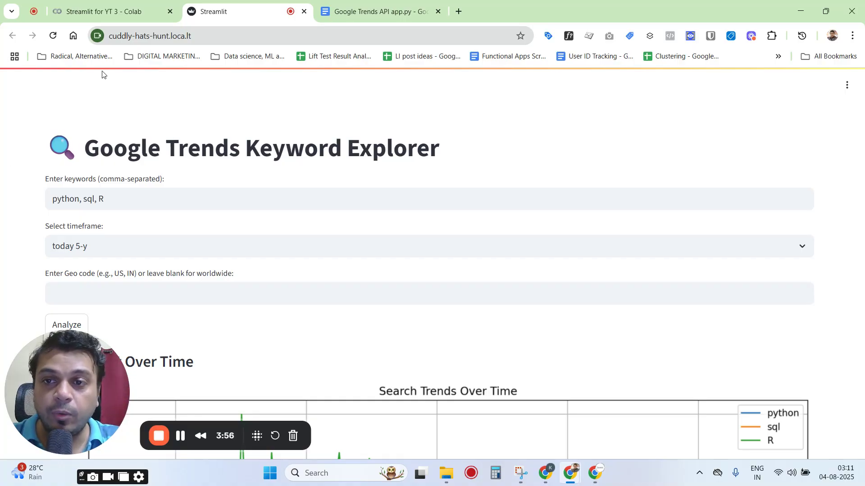
left_click_drag(88, 144, 507, 141)
left_click(505, 140)
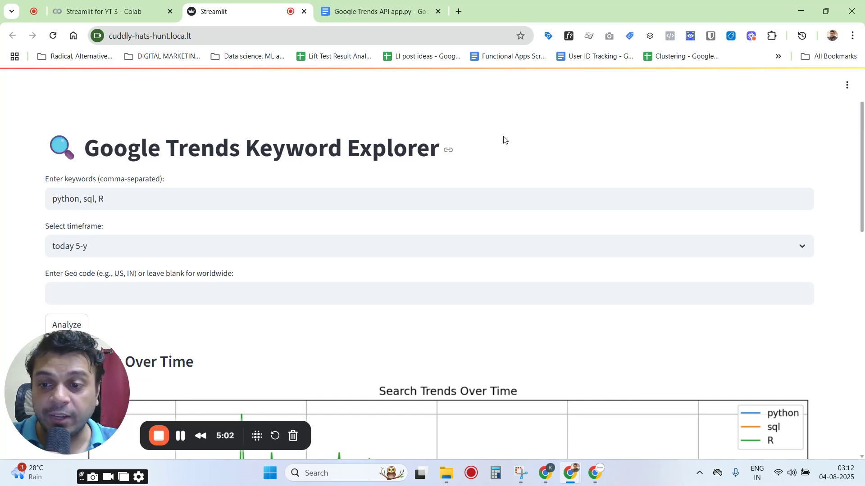
Examine the Search Trends Over Time chart comparing python, sql and R.
scroll(504, 139, "down", 5)
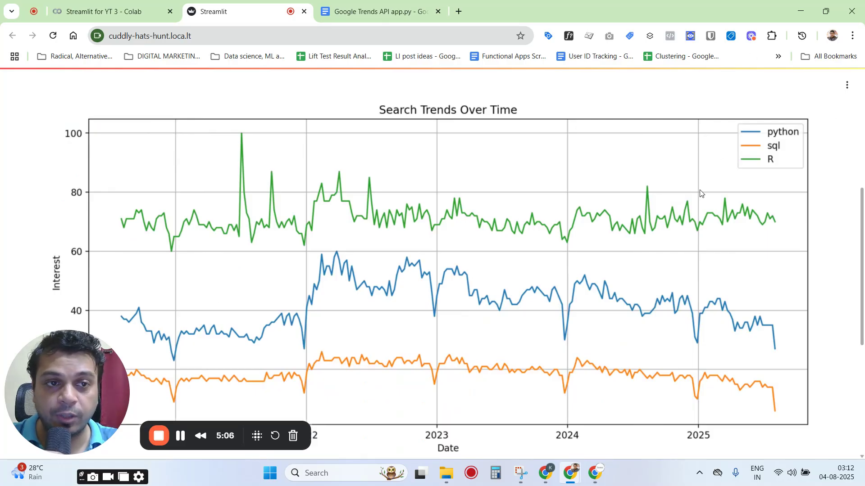
scroll(722, 145, "down", 1)
scroll(722, 144, "up", 1)
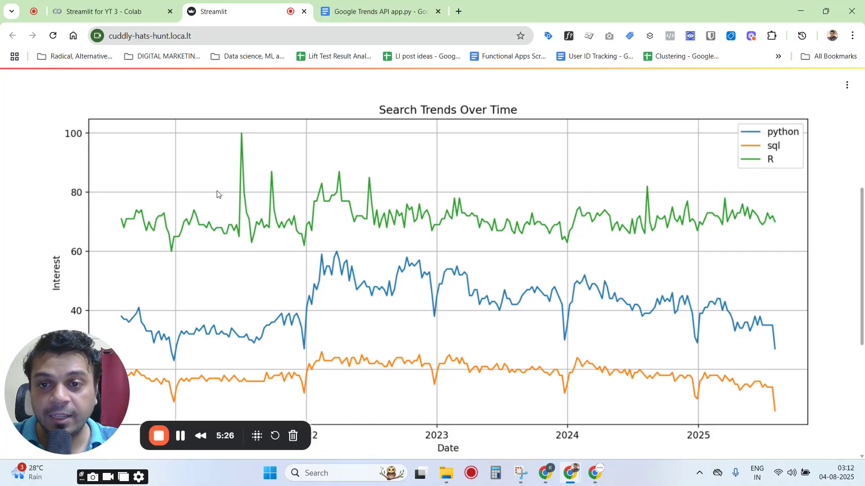
scroll(688, 315, "down", 3)
scroll(581, 351, "up", 4)
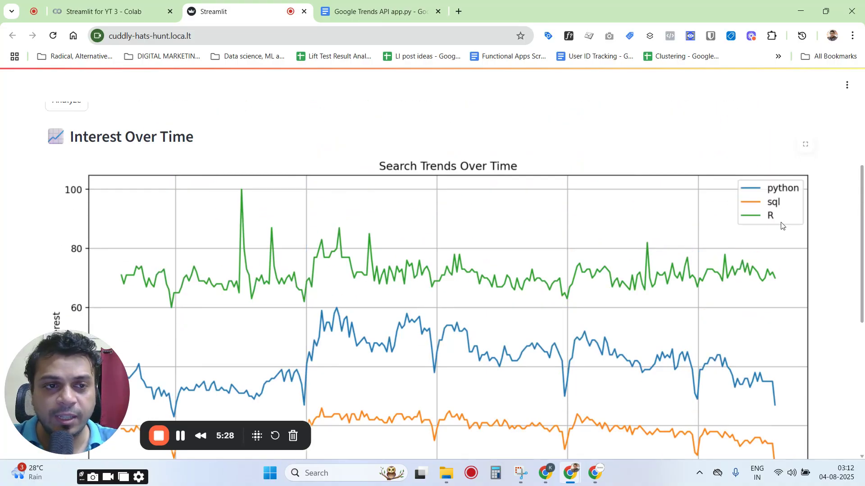
scroll(811, 256, "down", 1)
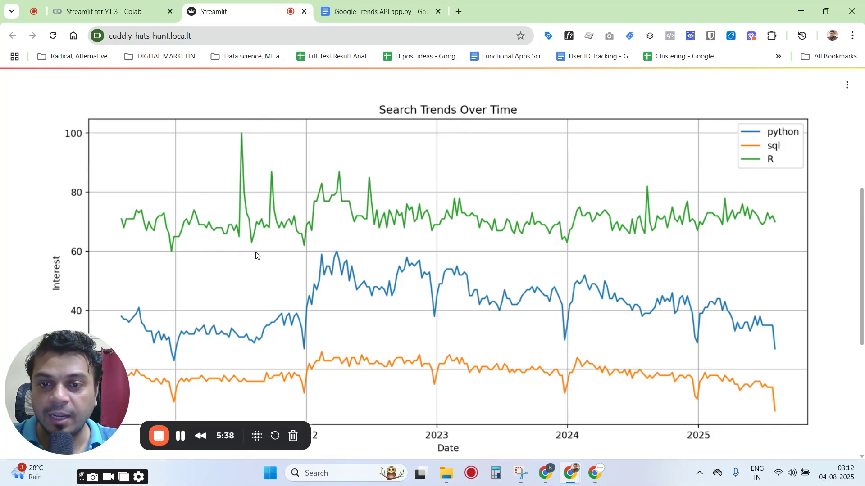
scroll(488, 347, "up", 1)
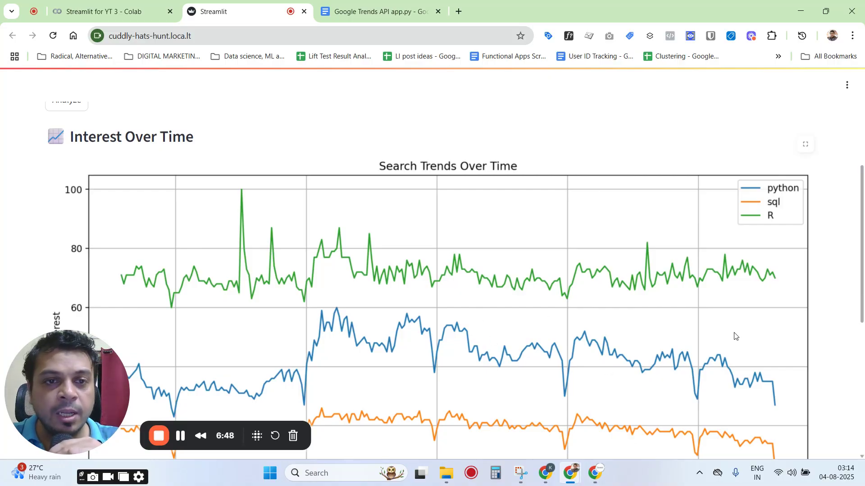
scroll(734, 336, "up", 5)
scroll(734, 336, "down", 1)
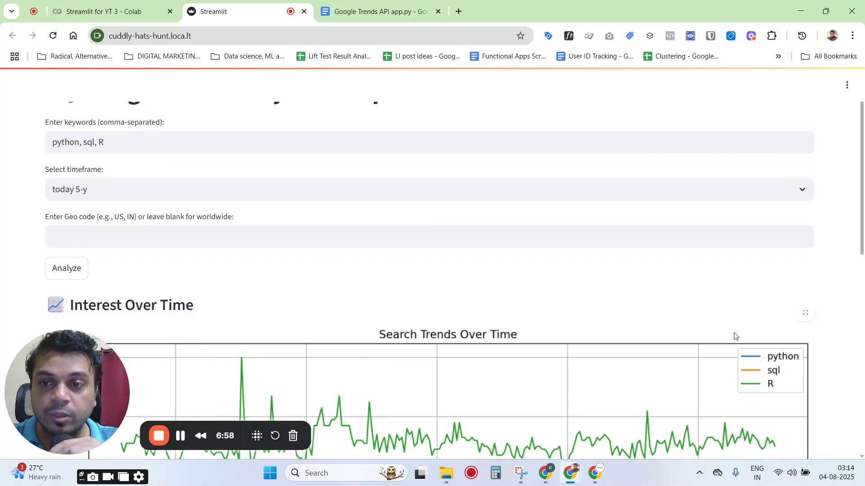
Expand the python section of the Per-Keyword Trend Dashboard to show its interest chart.
scroll(735, 336, "down", 7)
scroll(735, 336, "down", 3)
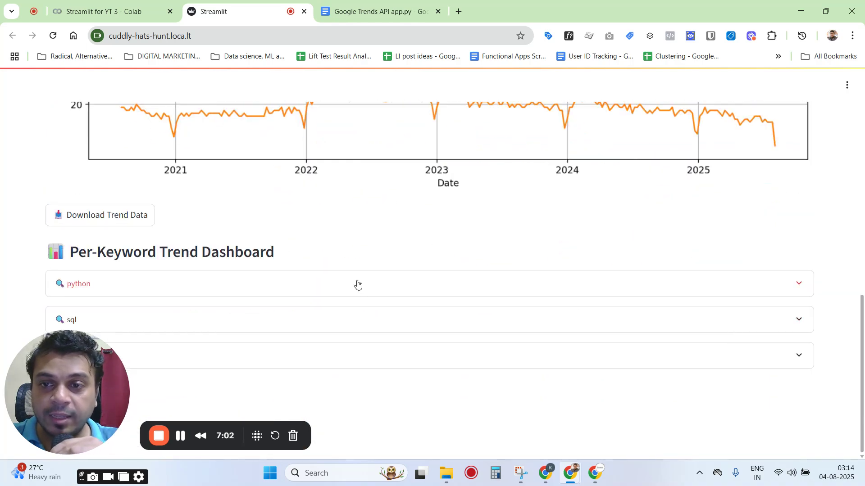
left_click(298, 284)
scroll(298, 284, "down", 1)
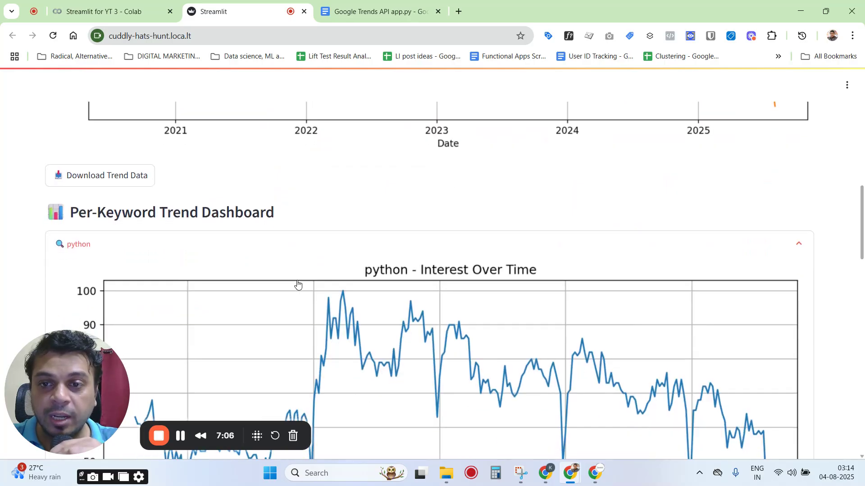
scroll(326, 262, "down", 1)
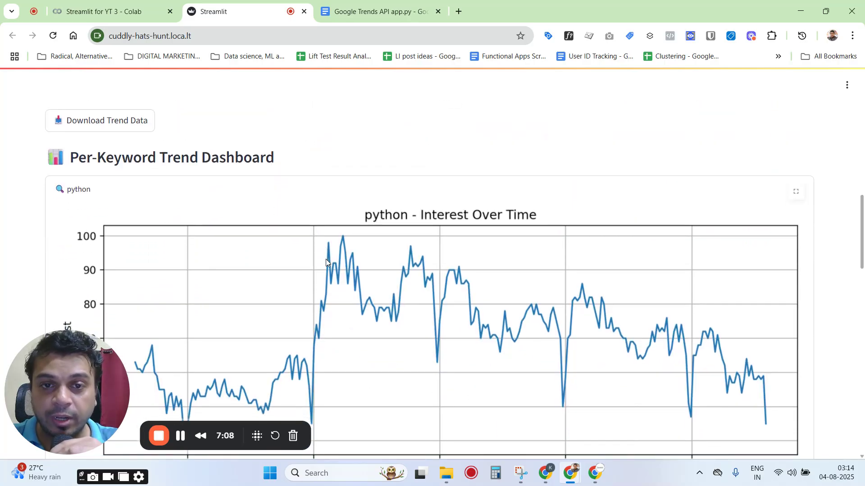
Review the entered keywords and the combined trend chart against python's individual interest chart.
scroll(325, 259, "up", 12)
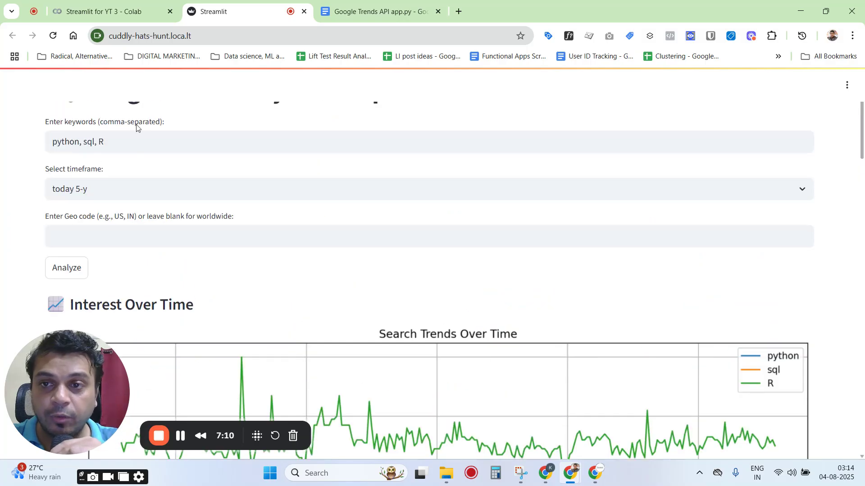
scroll(277, 330, "down", 4)
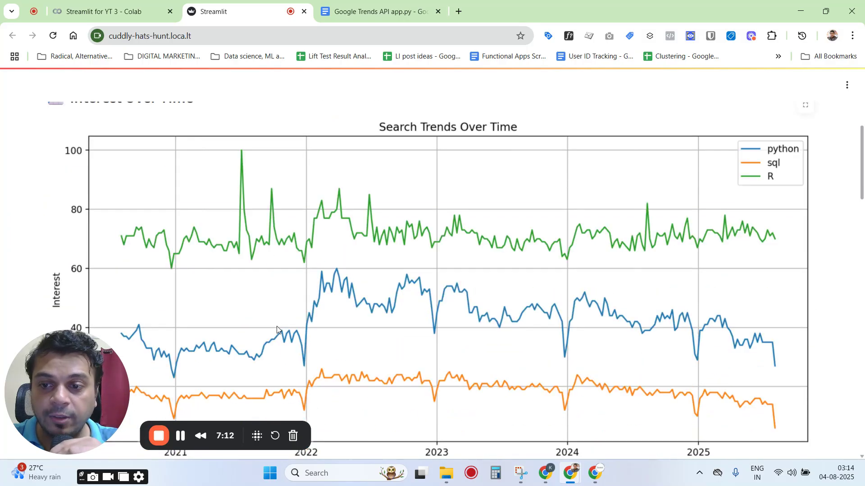
scroll(277, 330, "down", 3)
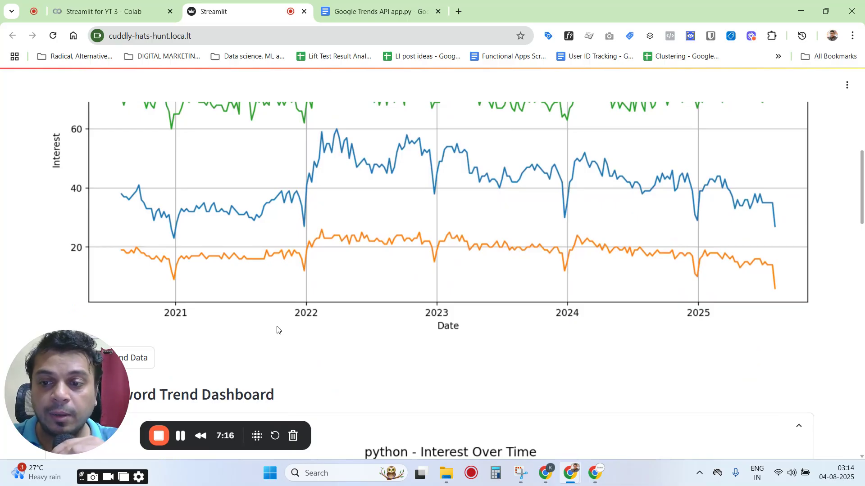
scroll(277, 330, "down", 3)
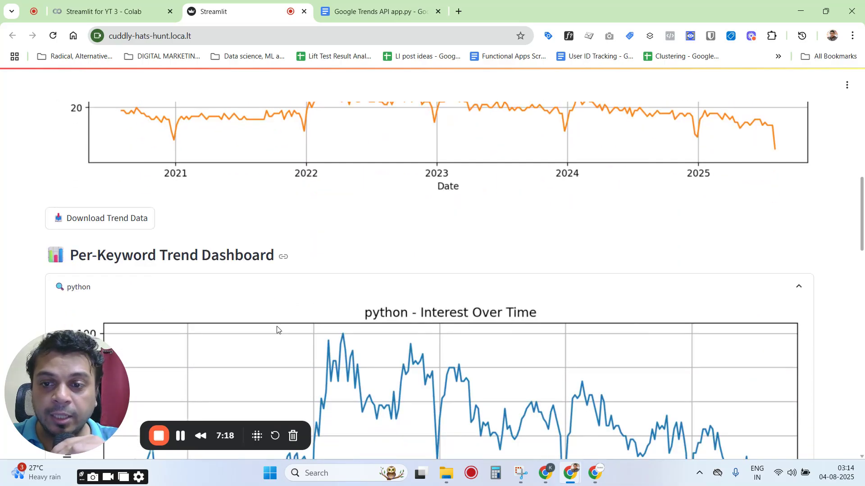
Examine the Top Regions bar chart for python, checking the values of individual regions.
scroll(277, 330, "down", 8)
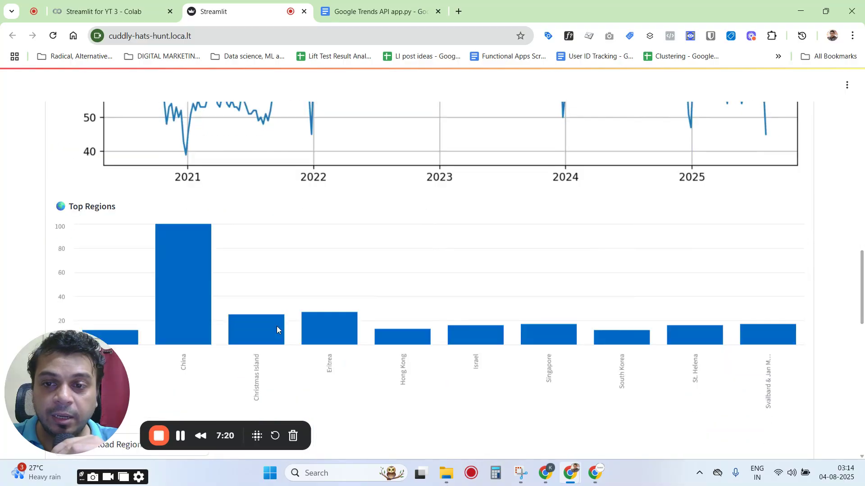
scroll(277, 330, "up", 1)
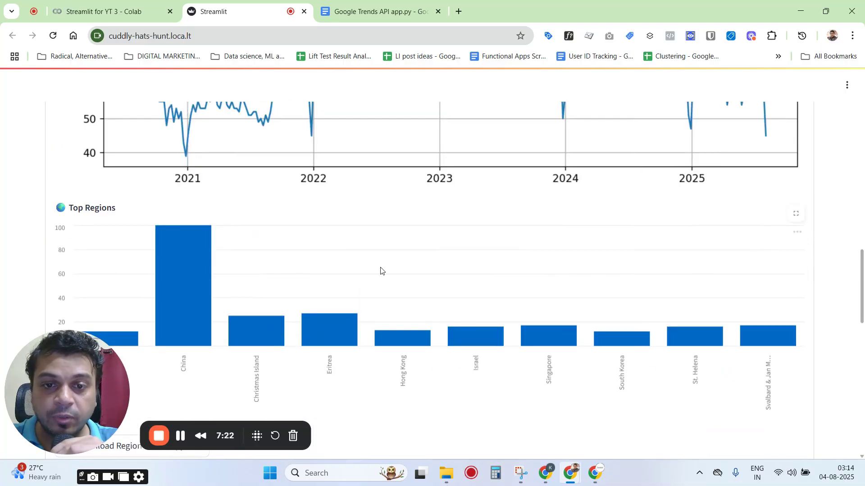
mouse_move(190, 314)
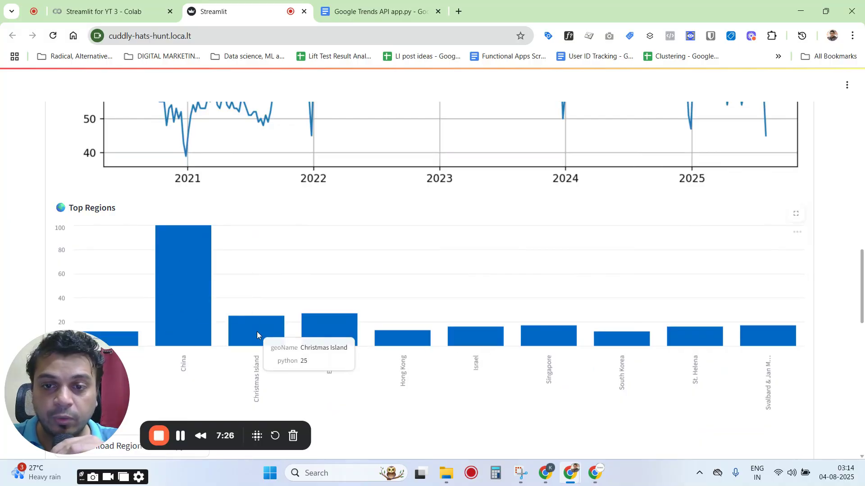
scroll(374, 248, "down", 2)
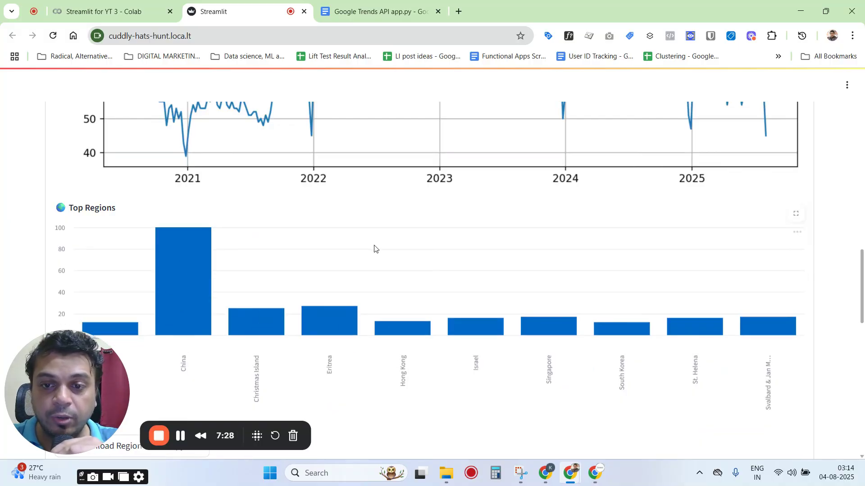
scroll(674, 293, "down", 1)
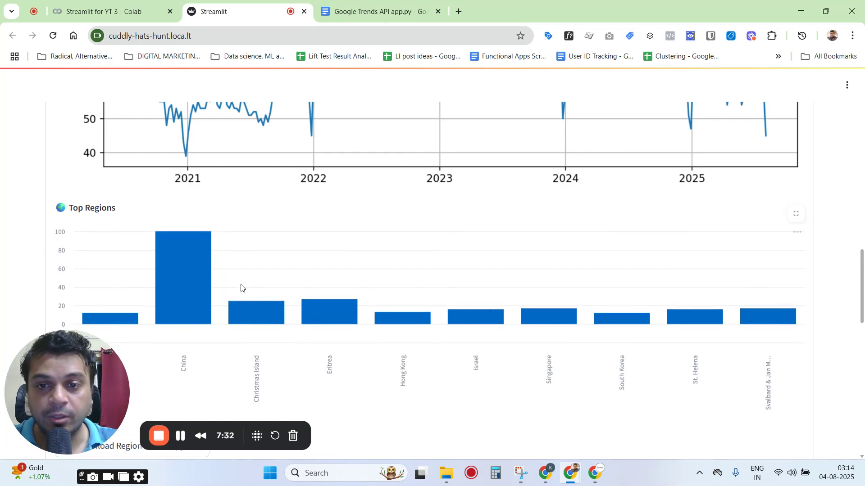
Examine the Rising and Top tables of related queries for python.
scroll(239, 284, "down", 1)
scroll(858, 338, "down", 5)
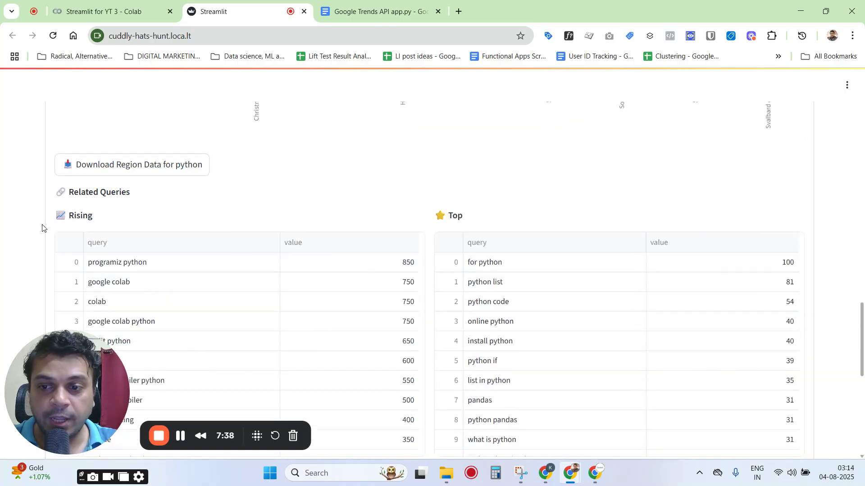
scroll(41, 227, "down", 1)
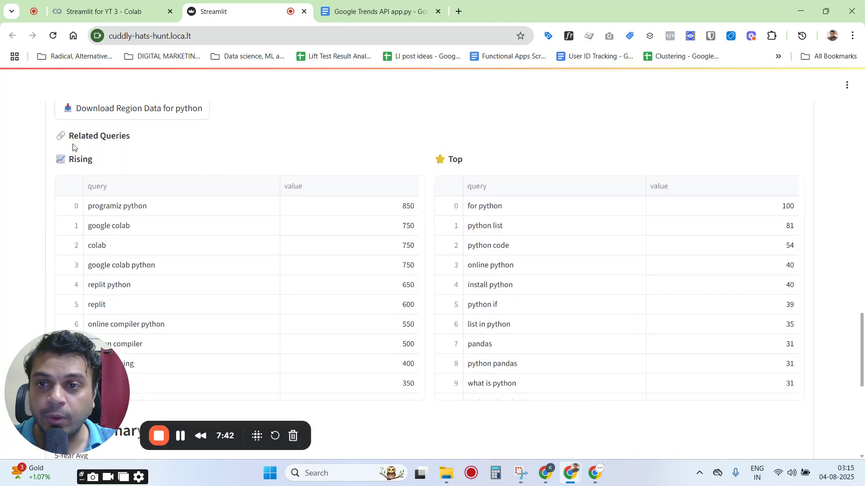
left_click_drag(70, 132, 152, 150)
left_click(152, 150)
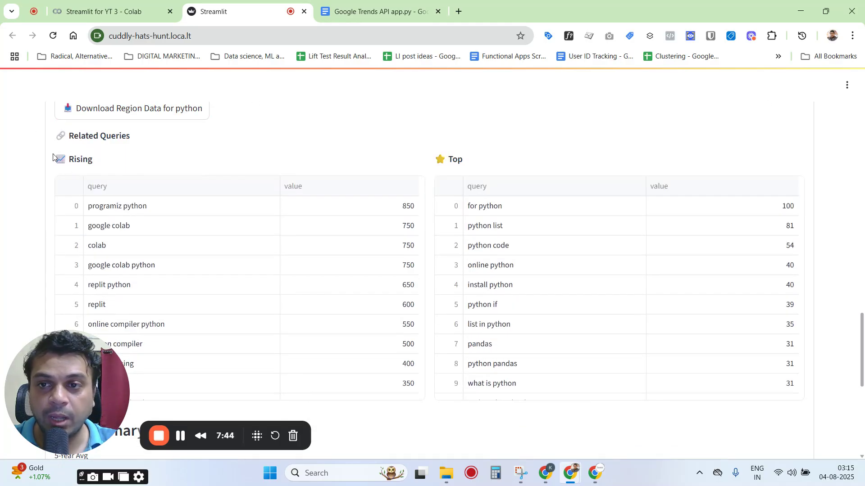
left_click_drag(53, 156, 116, 164)
double_click(457, 160)
left_click(496, 166)
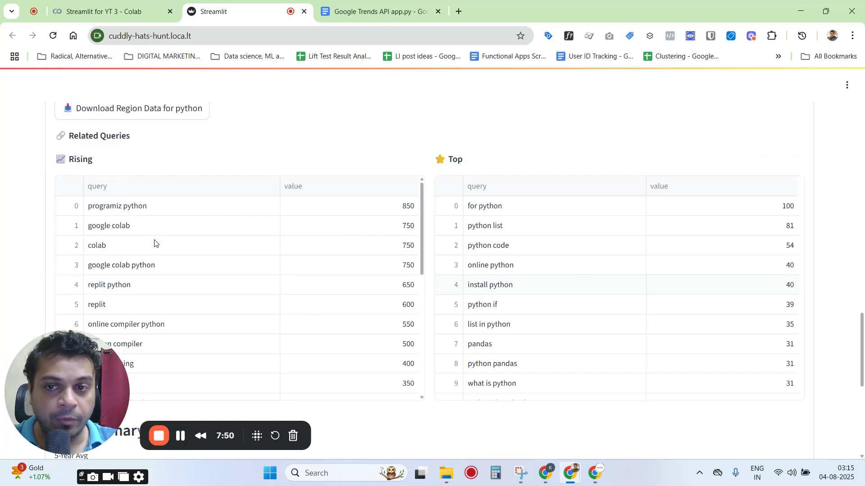
scroll(589, 276, "down", 1)
scroll(589, 276, "up", 1)
scroll(225, 270, "down", 1)
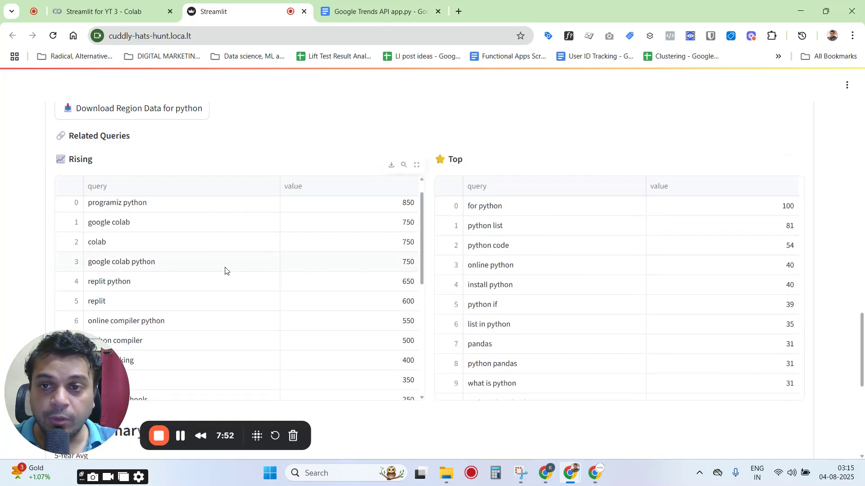
scroll(226, 270, "up", 2)
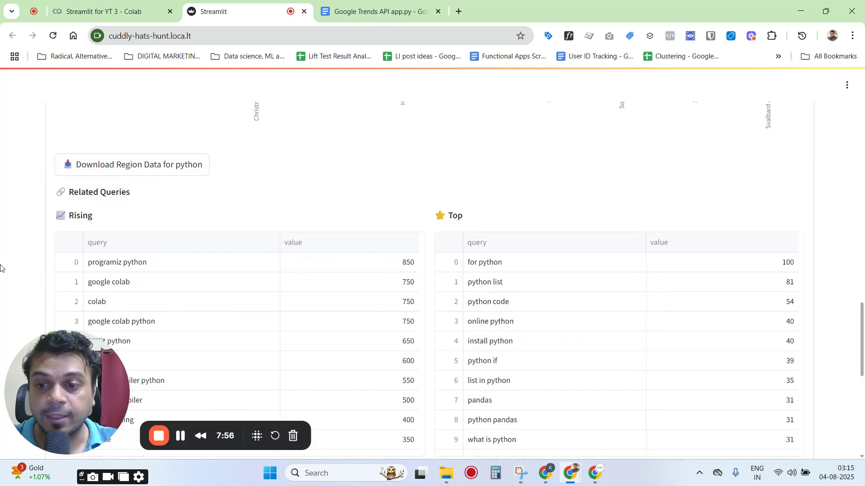
scroll(1, 268, "down", 1)
scroll(0, 267, "up", 1)
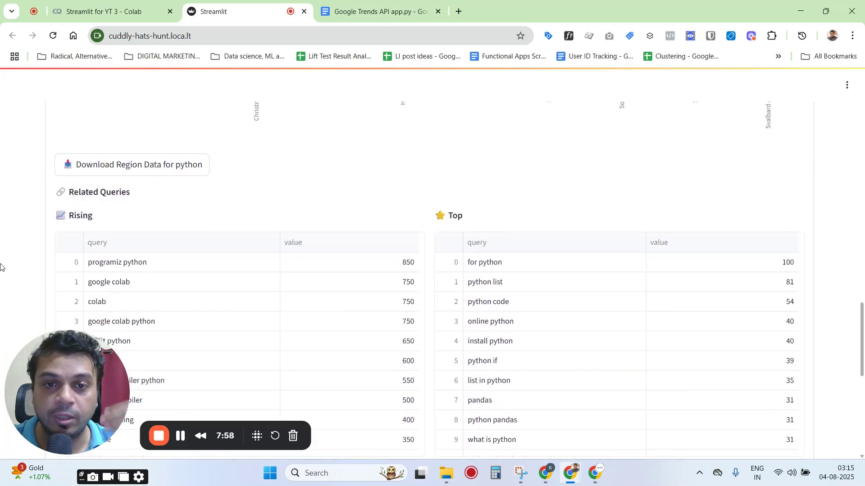
Review python's Summary metrics, including the 5-year average, last year average and percentage change.
scroll(1, 266, "down", 7)
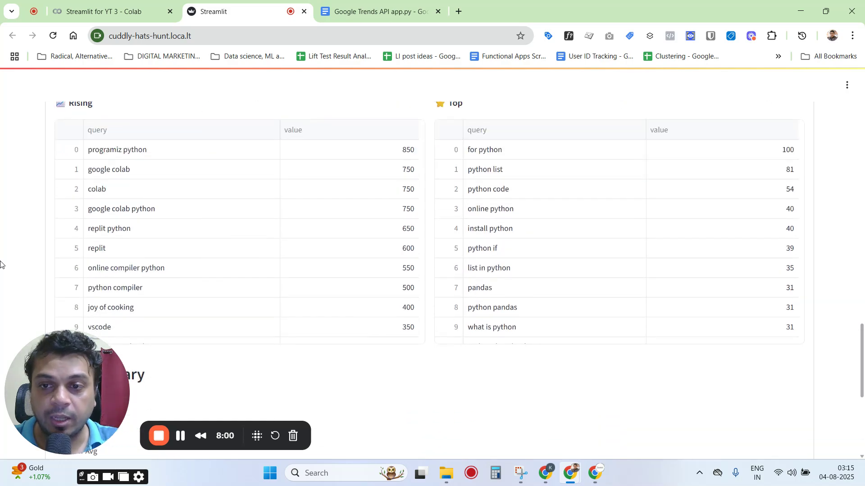
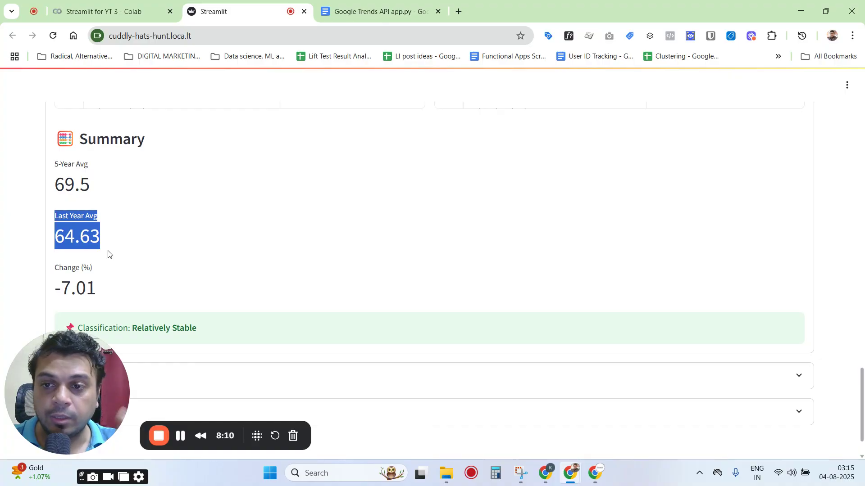
left_click_drag(47, 272, 105, 301)
left_click(102, 298)
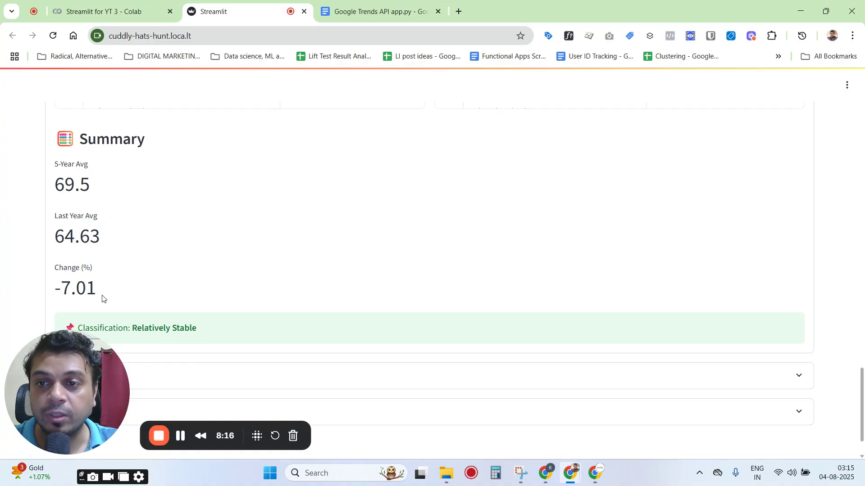
Review python's Summary averages and percentage change alongside the options offered for the timeframe.
left_click_drag(55, 180, 131, 291)
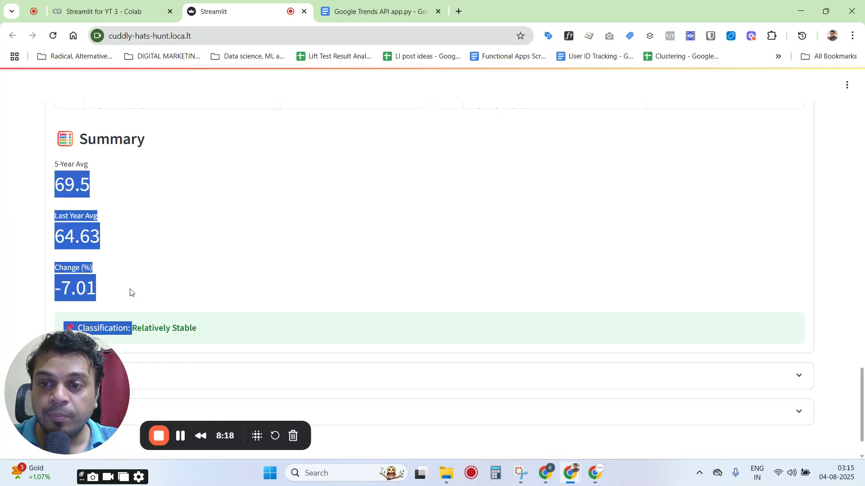
left_click(131, 291)
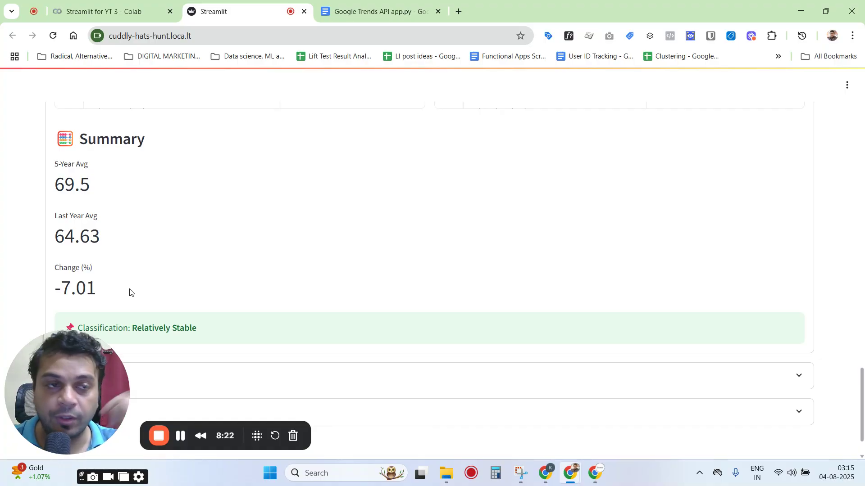
scroll(128, 290, "up", 15)
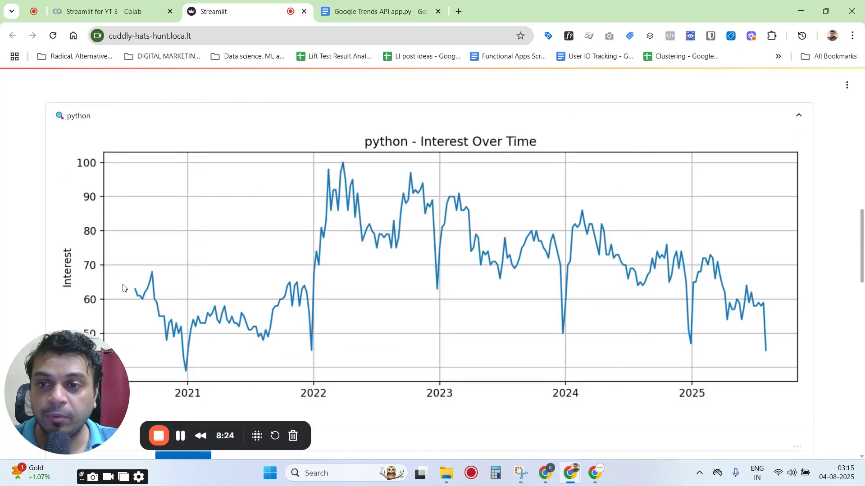
scroll(124, 275, "up", 9)
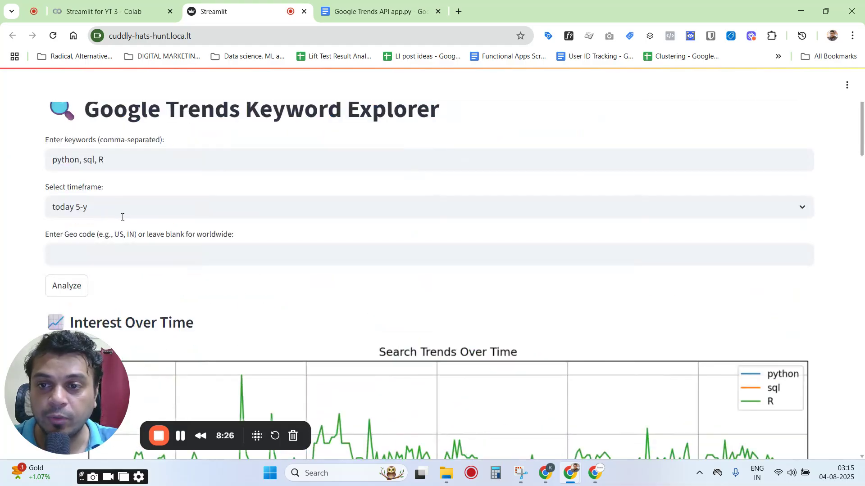
left_click(119, 207)
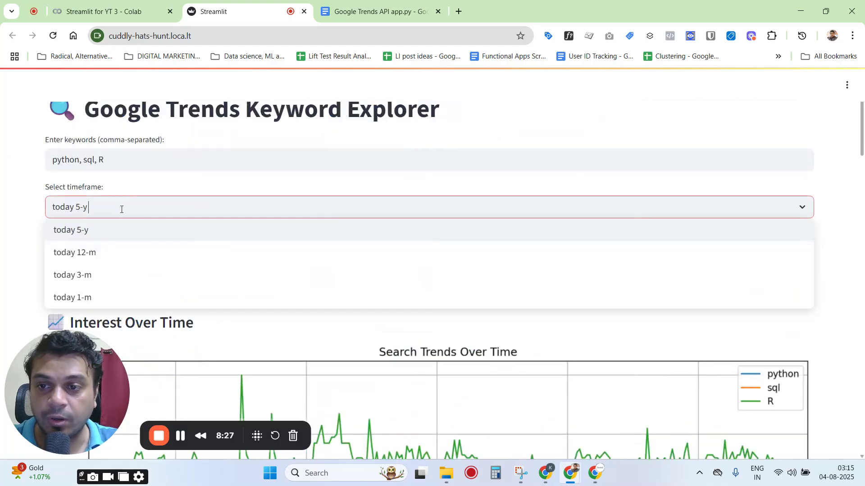
left_click(9, 251)
Review python's trend classification in the Summary together with its percentage change.
scroll(9, 251, "down", 20)
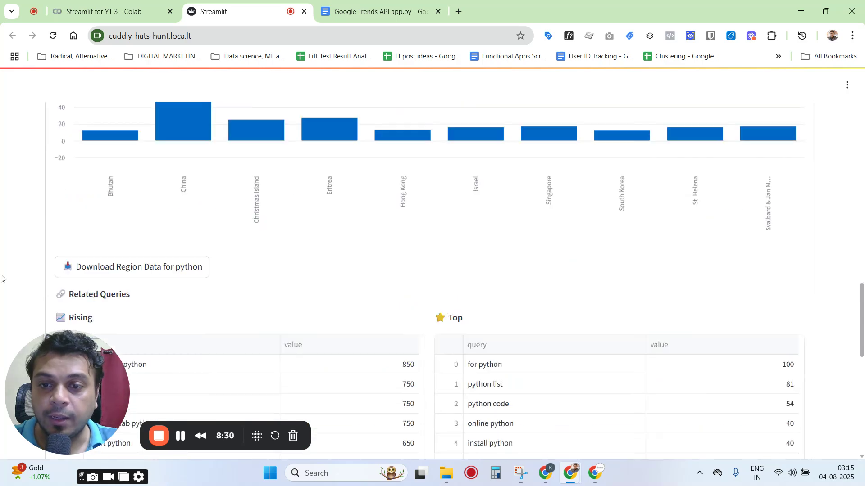
scroll(1, 278, "down", 5)
scroll(1, 279, "up", 2)
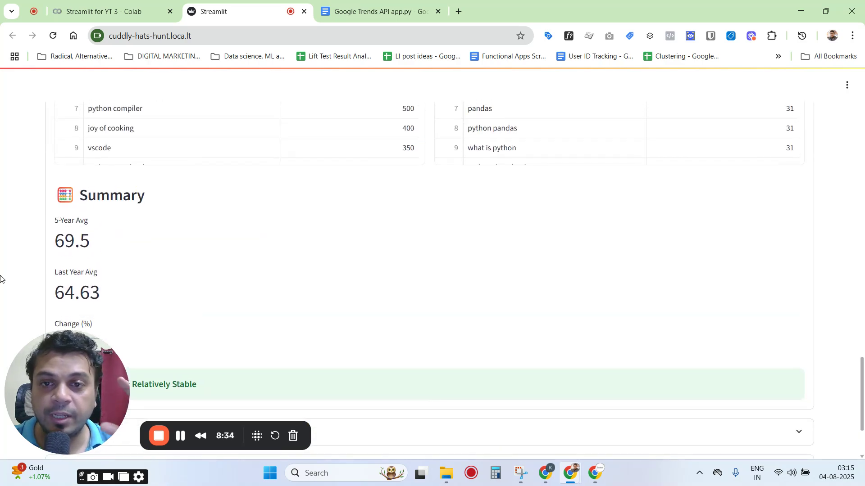
scroll(21, 236, "down", 2)
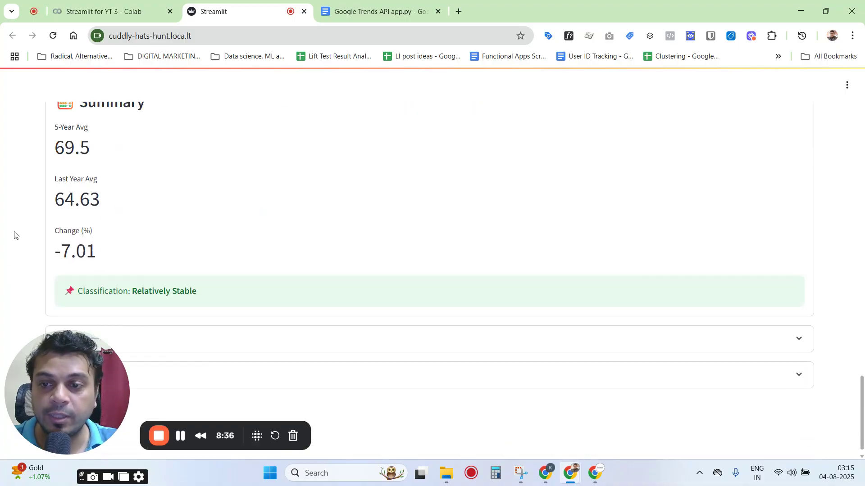
left_click_drag(77, 270, 221, 284)
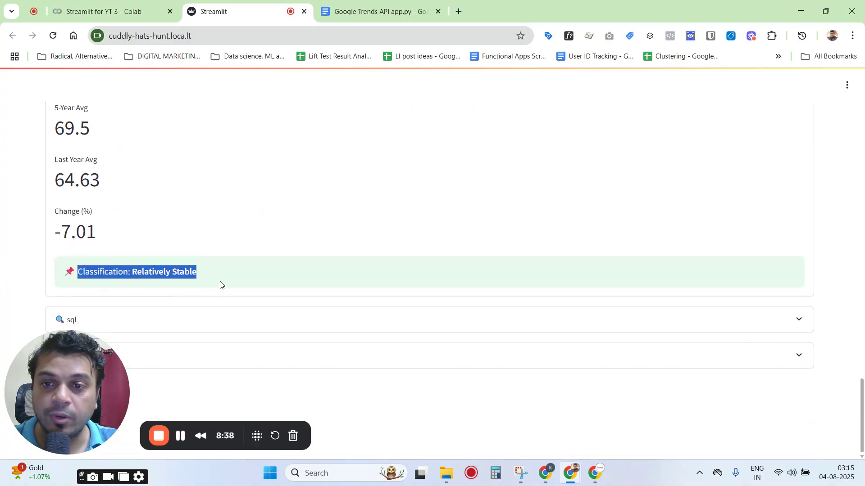
left_click(186, 277)
left_click_drag(53, 230, 123, 242)
left_click(124, 241)
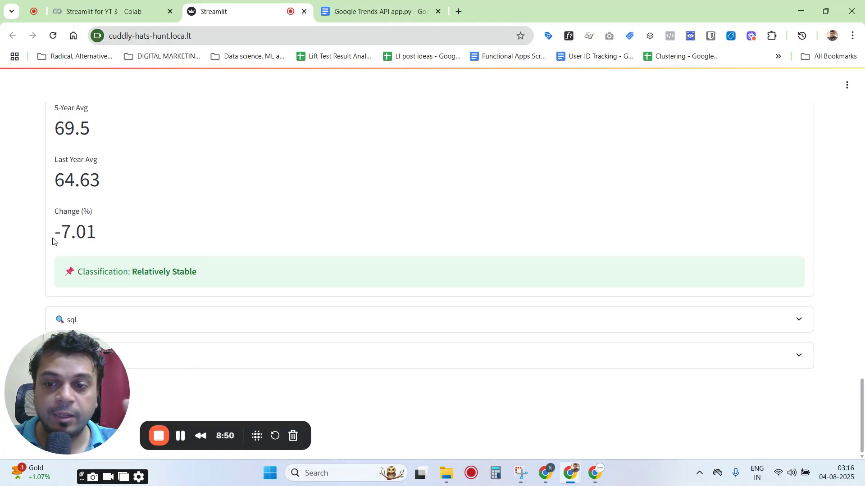
Compare the python, sql and R lines in the combined Search Trends Over Time chart.
scroll(52, 242, "up", 20)
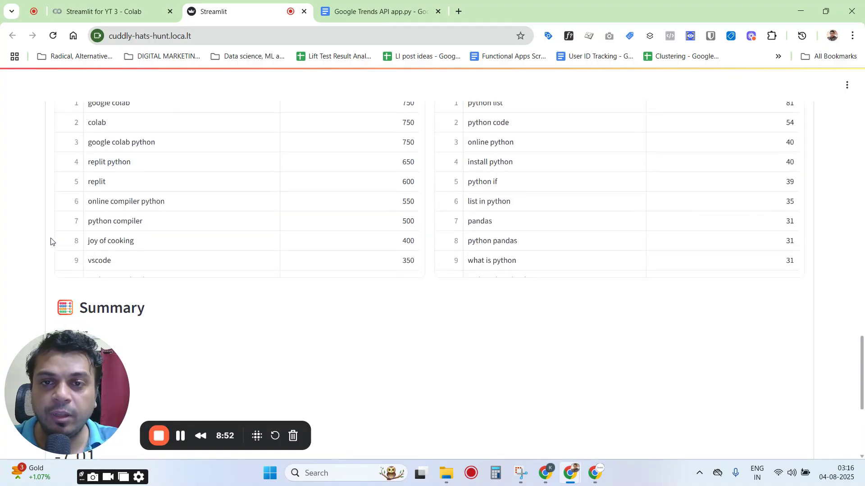
scroll(52, 233, "down", 1)
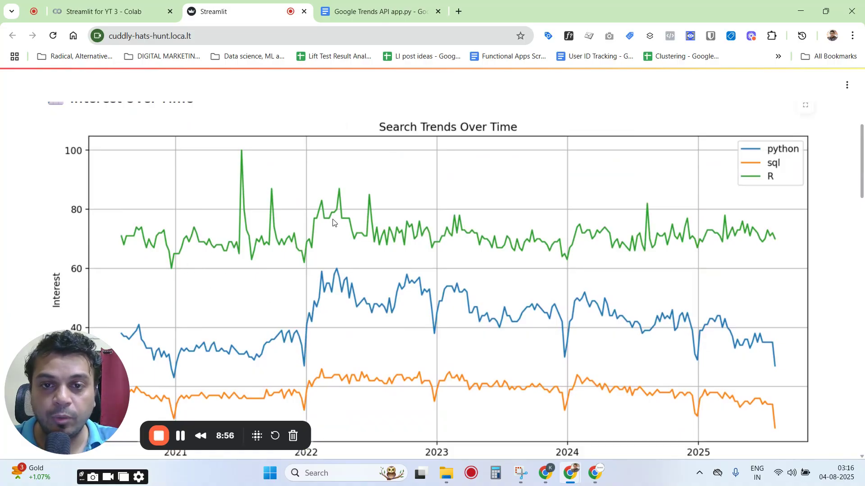
scroll(267, 309, "down", 2)
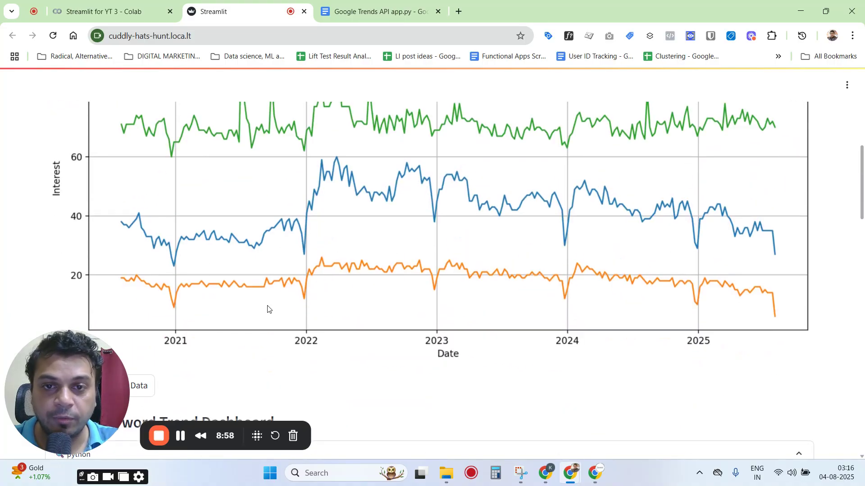
scroll(382, 266, "up", 1)
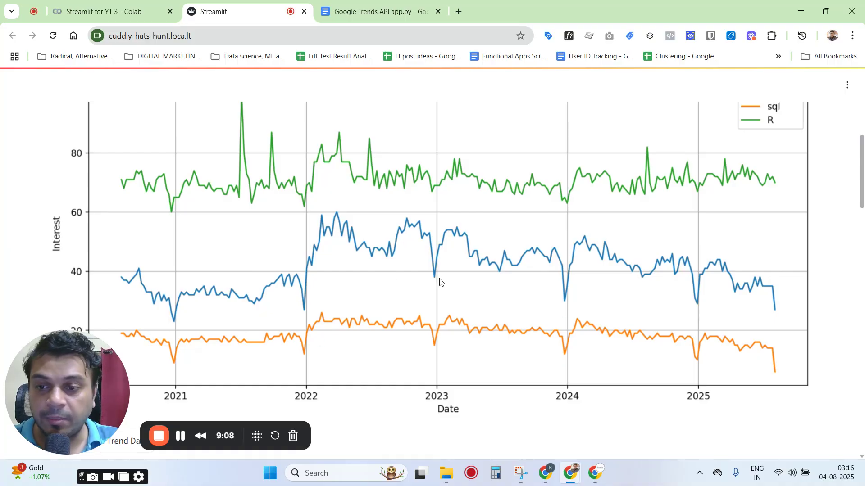
scroll(643, 293, "down", 6)
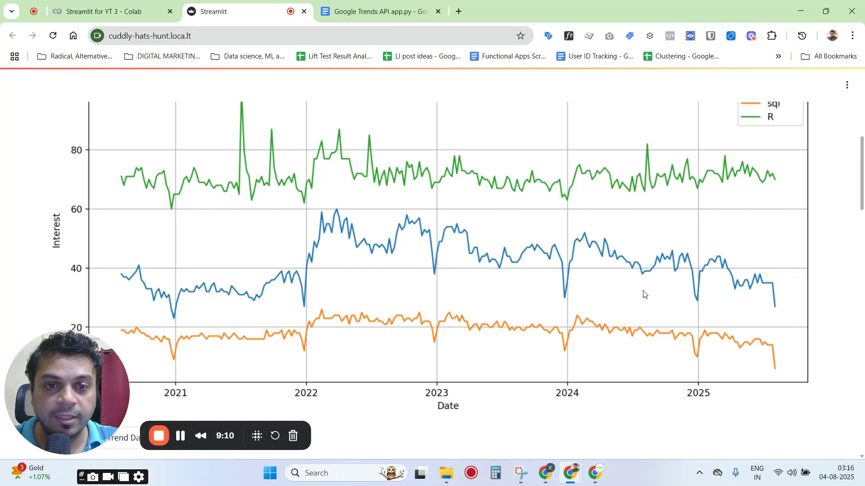
Expand the sql section and review its interest chart, related queries and Summary classification.
scroll(642, 293, "down", 15)
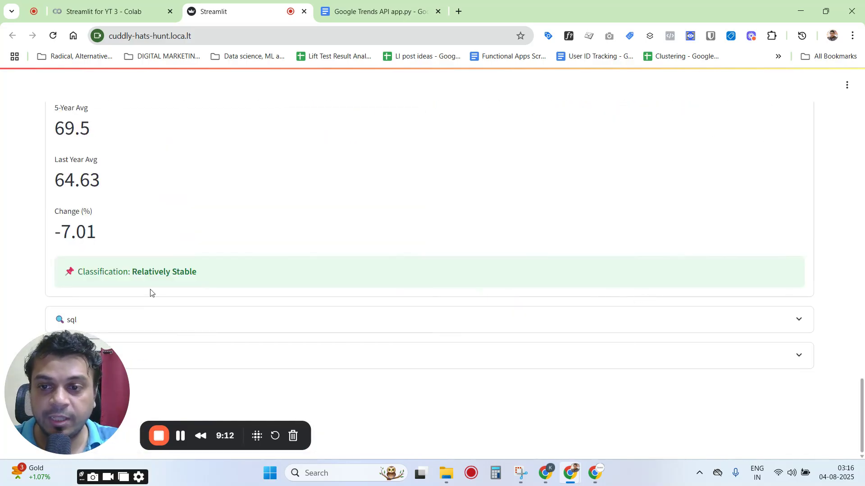
scroll(324, 195, "down", 15)
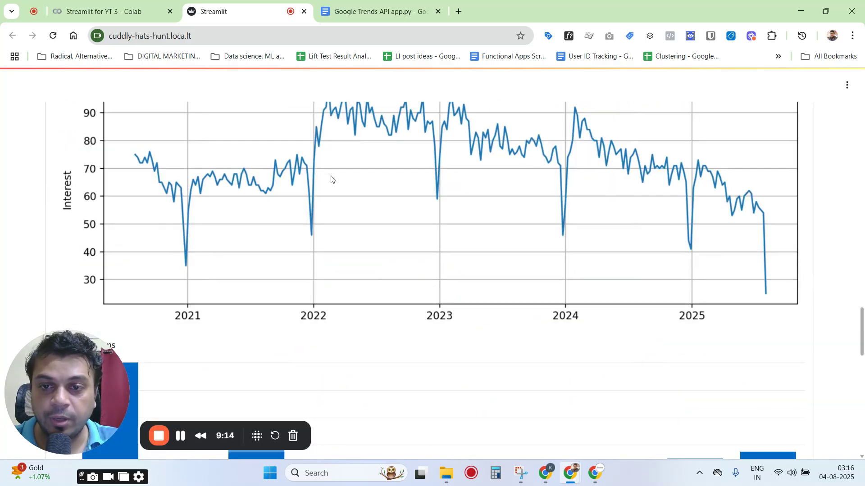
scroll(316, 191, "down", 1)
scroll(269, 257, "down", 5)
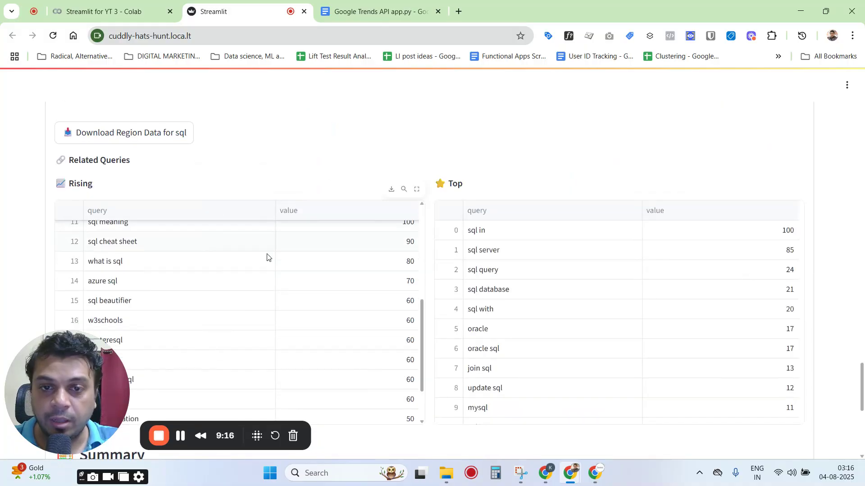
scroll(799, 251, "up", 7)
scroll(807, 271, "down", 15)
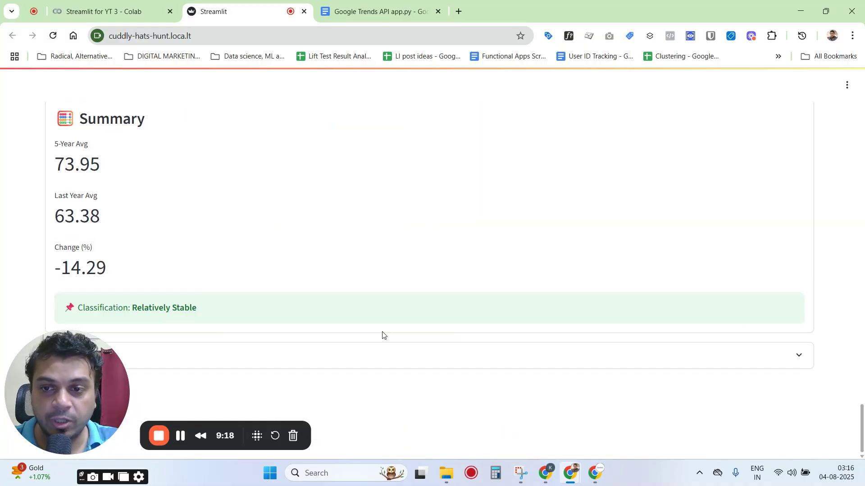
left_click_drag(93, 308, 263, 313)
left_click(306, 301)
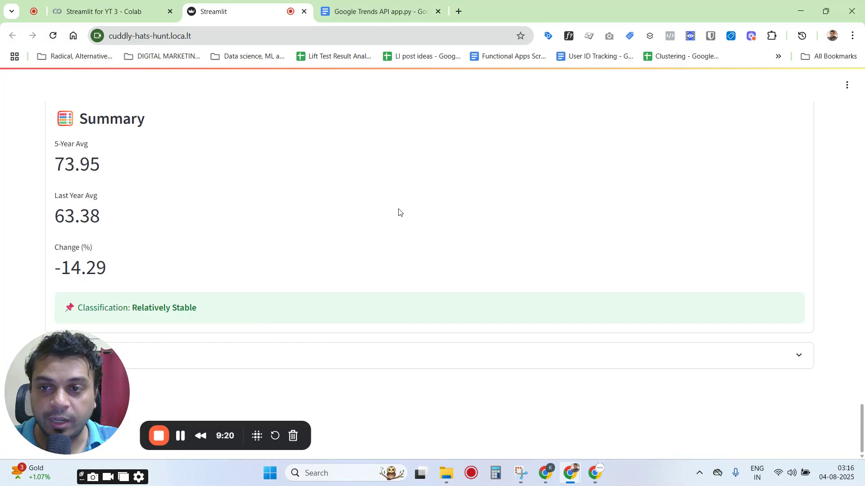
Expand the R section and review its interest chart, related queries and Summary classification.
left_click(480, 359)
scroll(741, 268, "down", 8)
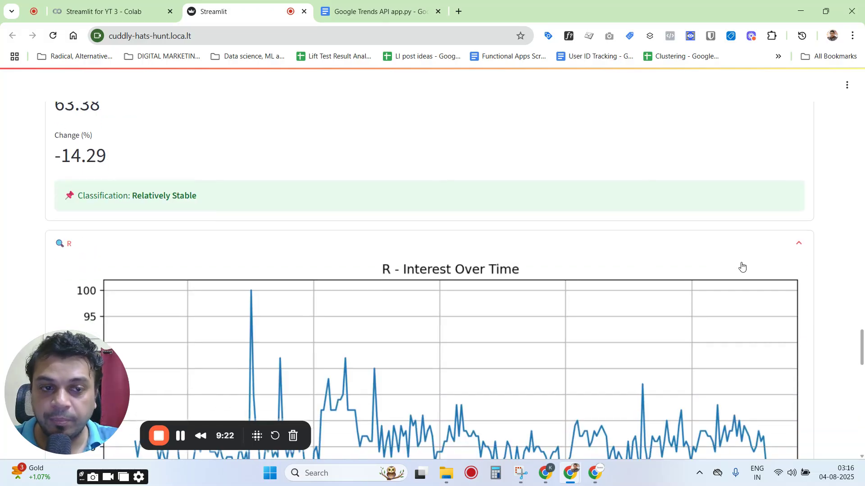
scroll(742, 280, "down", 12)
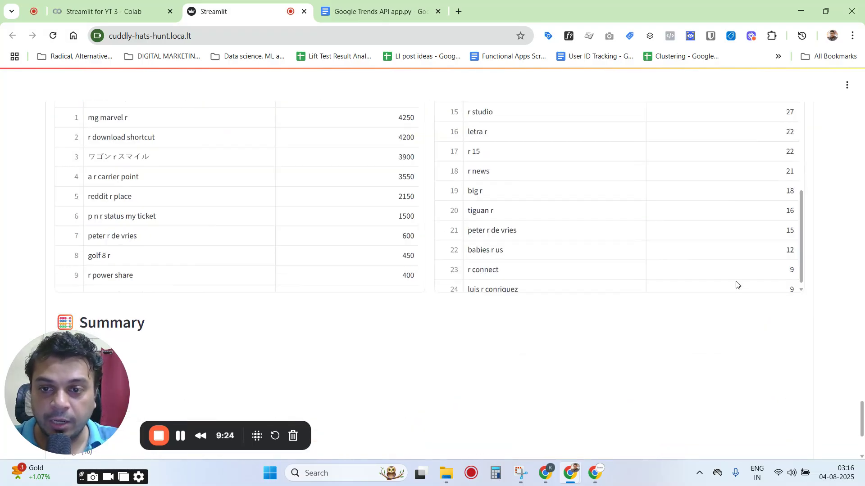
scroll(186, 318, "down", 4)
left_click_drag(143, 343, 215, 349)
left_click(215, 350)
Return to the combined Search Trends Over Time chart and examine the recent trends of all three keywords and the input fields above it.
scroll(392, 287, "up", 10)
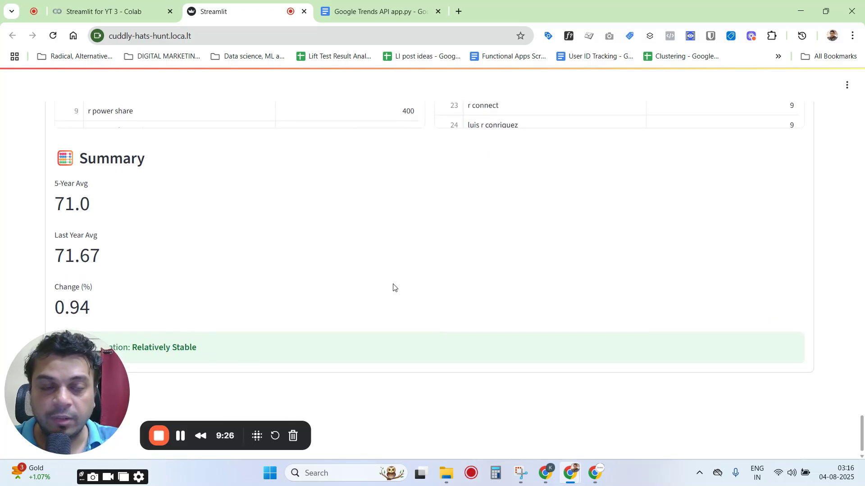
scroll(394, 288, "up", 20)
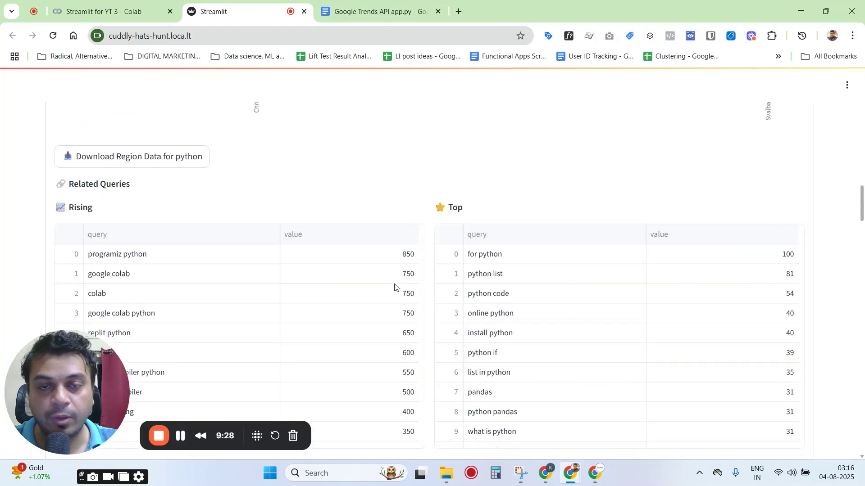
scroll(396, 286, "up", 12)
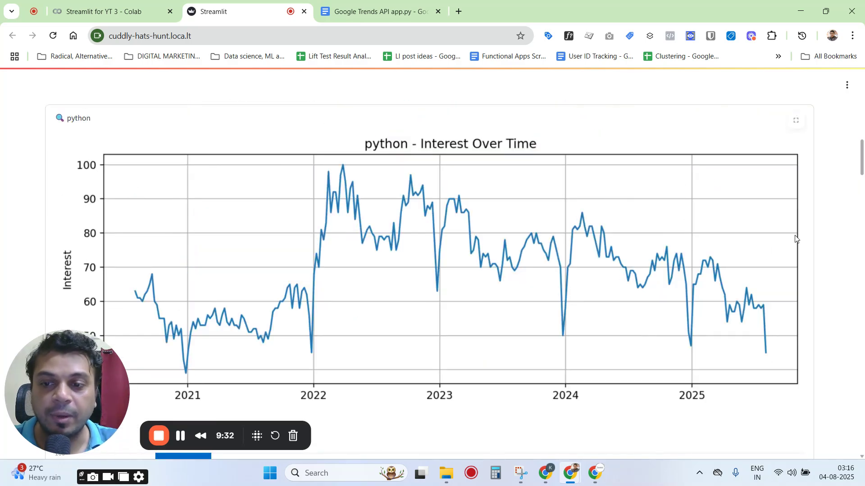
scroll(796, 240, "up", 8)
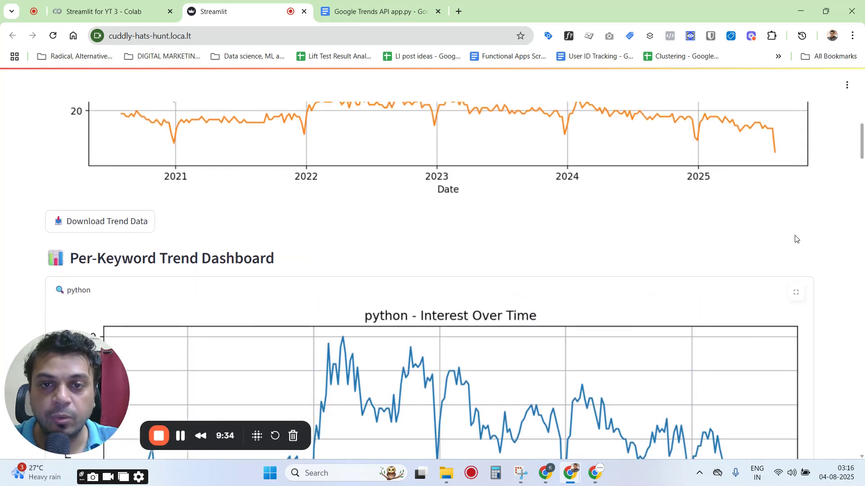
scroll(584, 280, "up", 1)
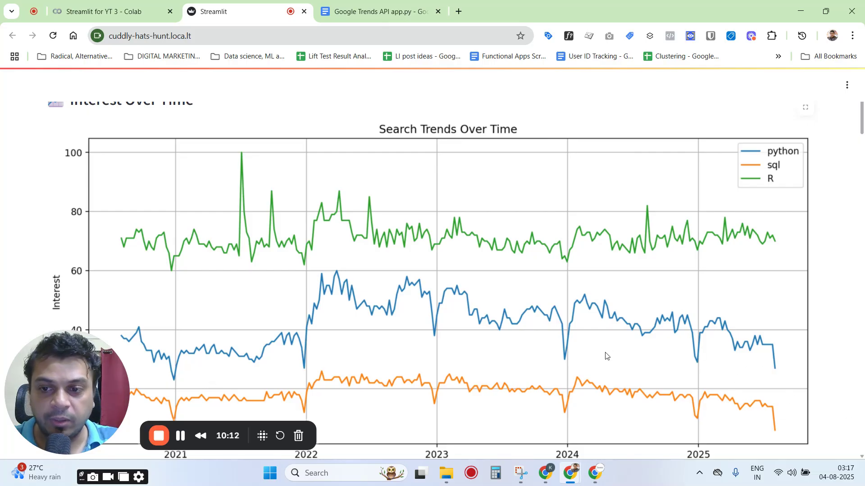
scroll(655, 340, "up", 2)
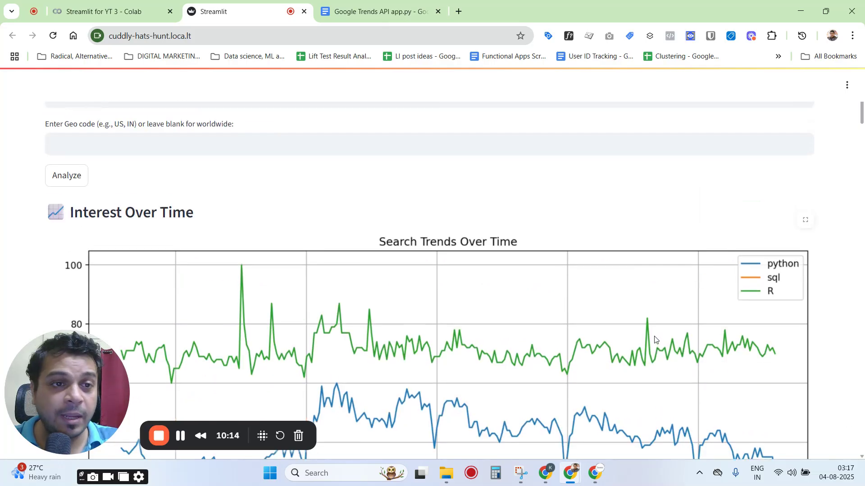
scroll(654, 340, "down", 4)
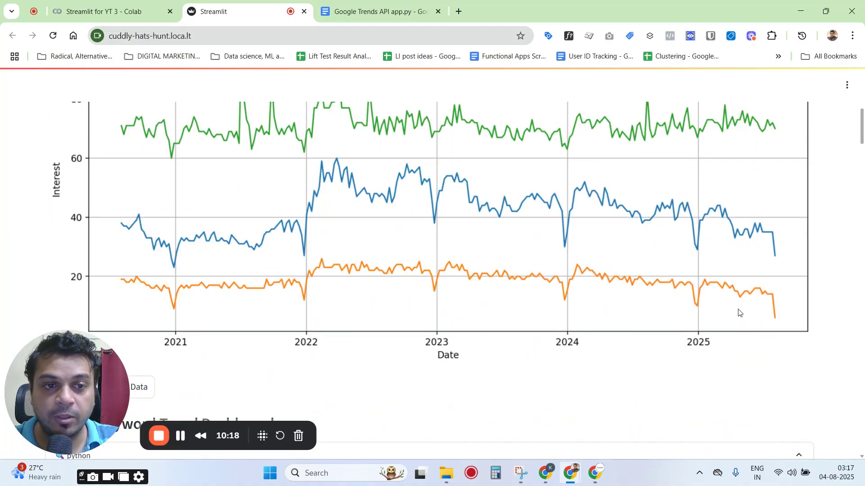
scroll(694, 282, "up", 4)
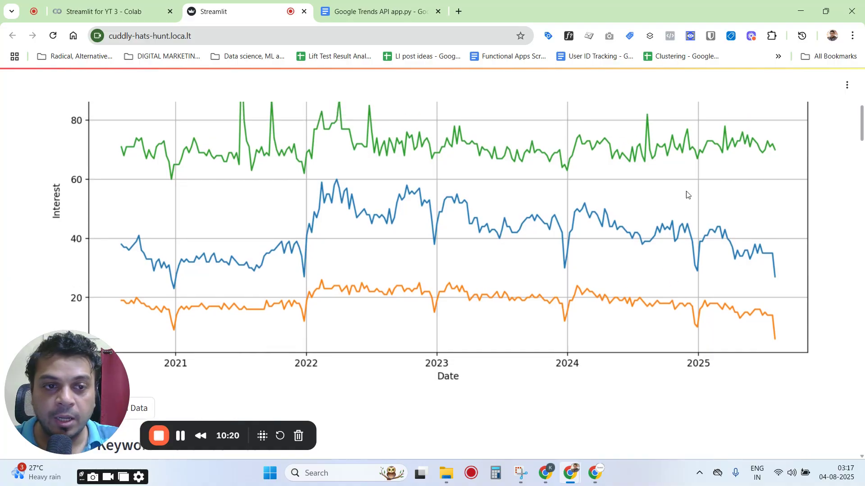
scroll(699, 313, "down", 4)
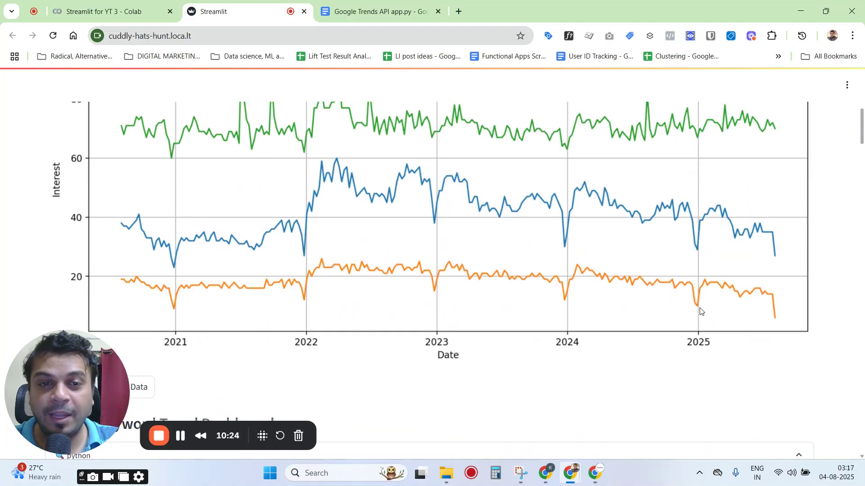
scroll(702, 313, "up", 3)
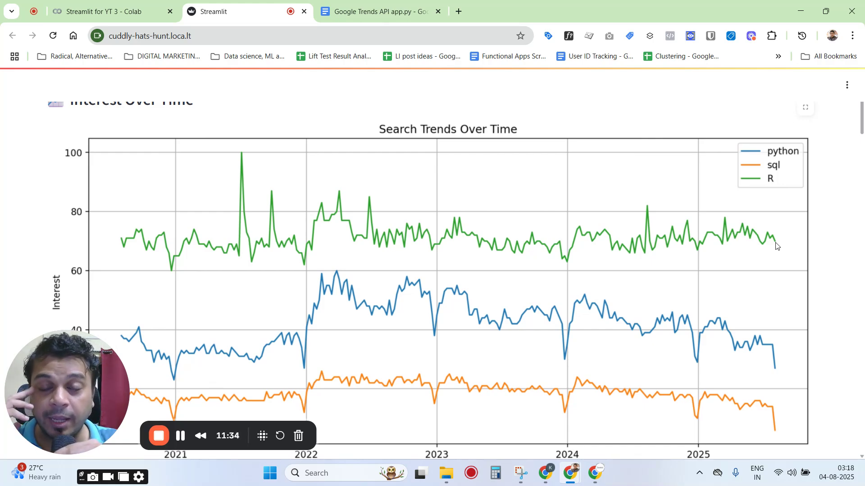
scroll(776, 246, "up", 5)
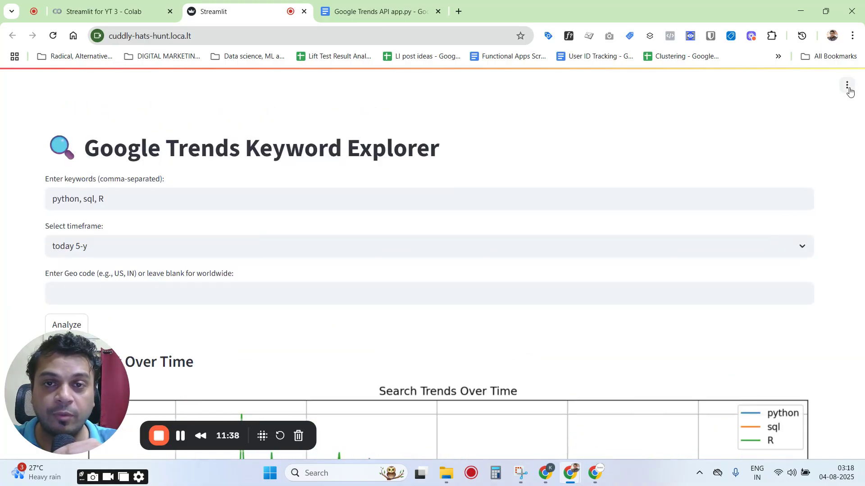
Switch to the Google Trends API app.py document and review the initialization and UI Inputs code for keywords, timeframes and geo.
left_click(366, 3)
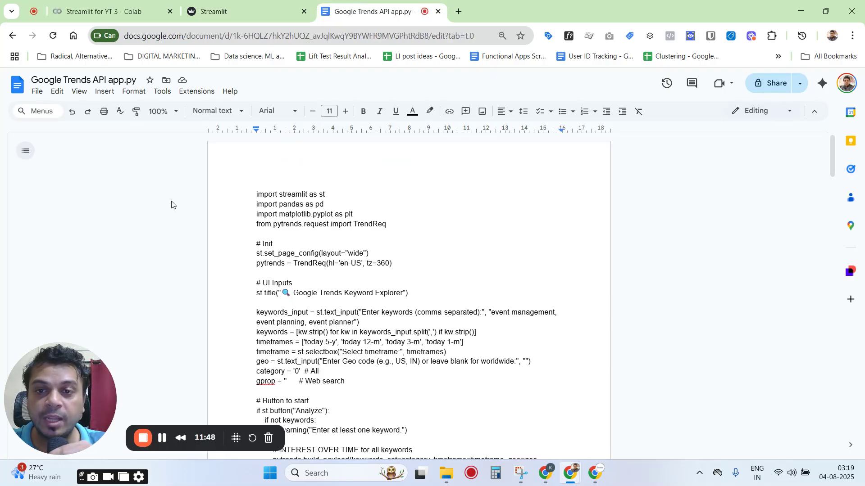
scroll(277, 266, "down", 2)
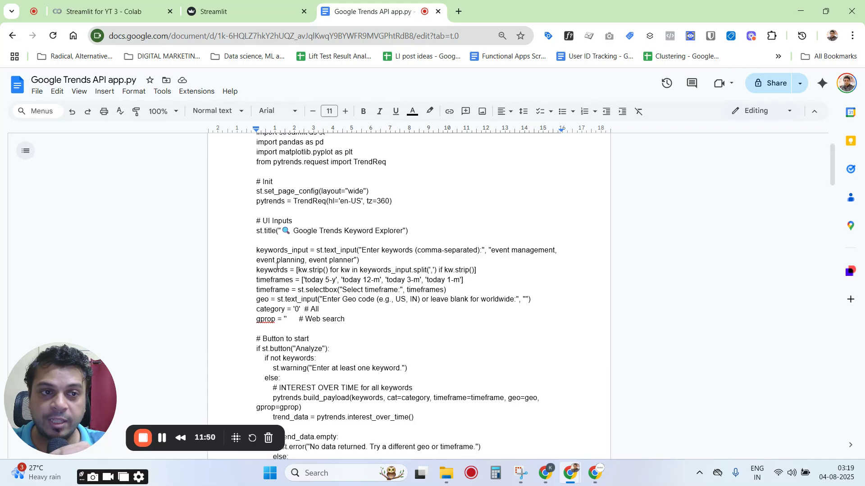
key("ctrl+shift+f")
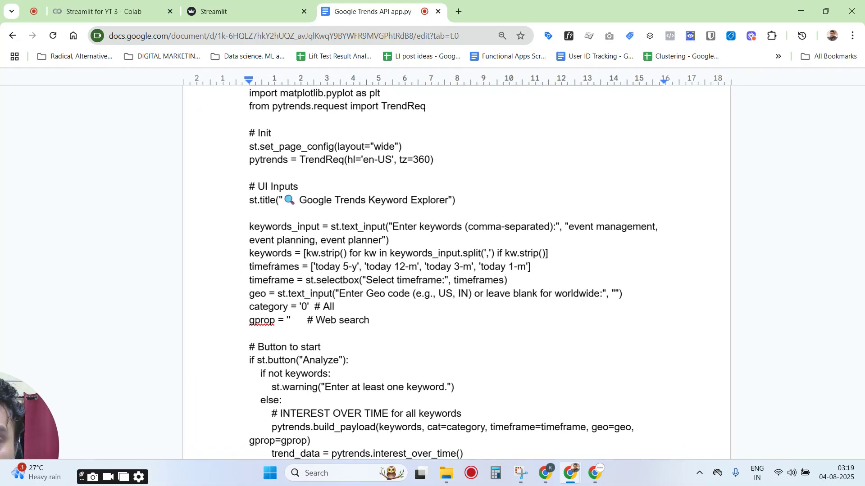
key("ctrl+shift+f")
scroll(277, 267, "down", 2)
scroll(277, 266, "down", 1)
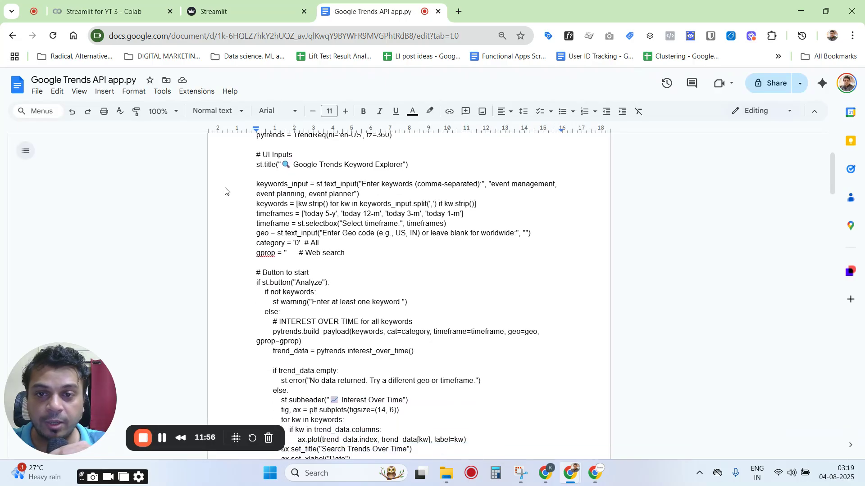
key("ctrl+shift+f")
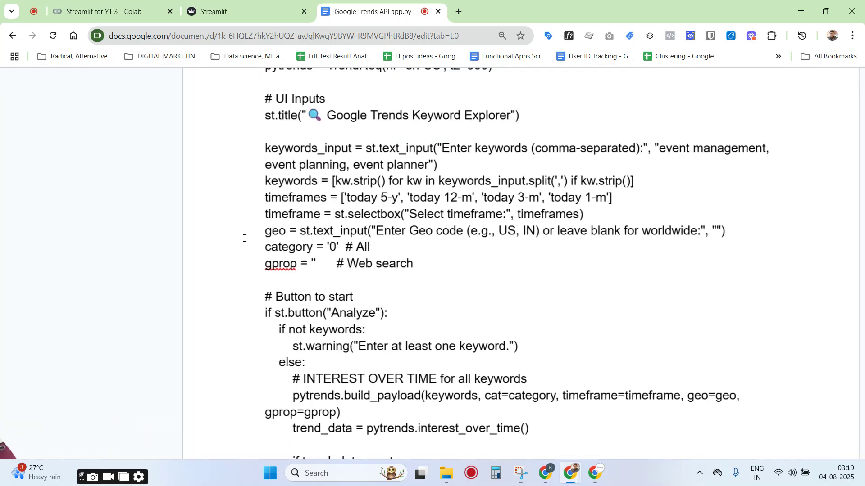
key("ctrl+shift+f")
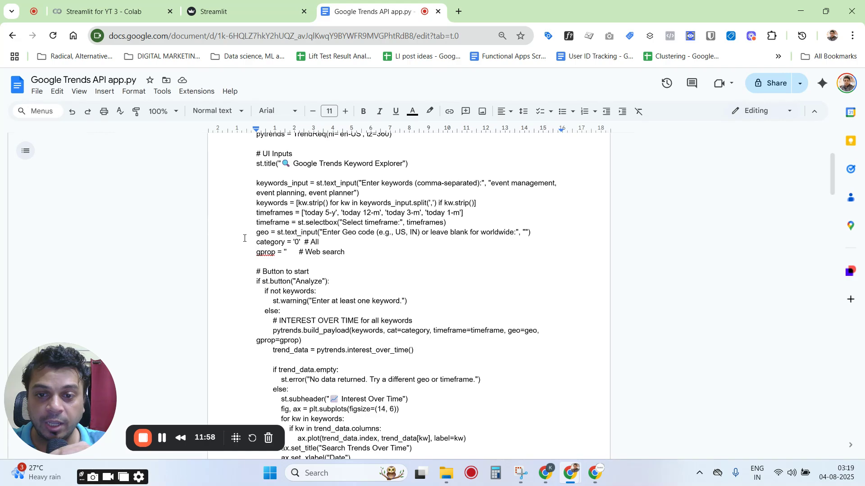
Read the script's Analyze block, covering the interest-over-time request, the combined trend plot and the trend data download.
scroll(244, 238, "down", 2)
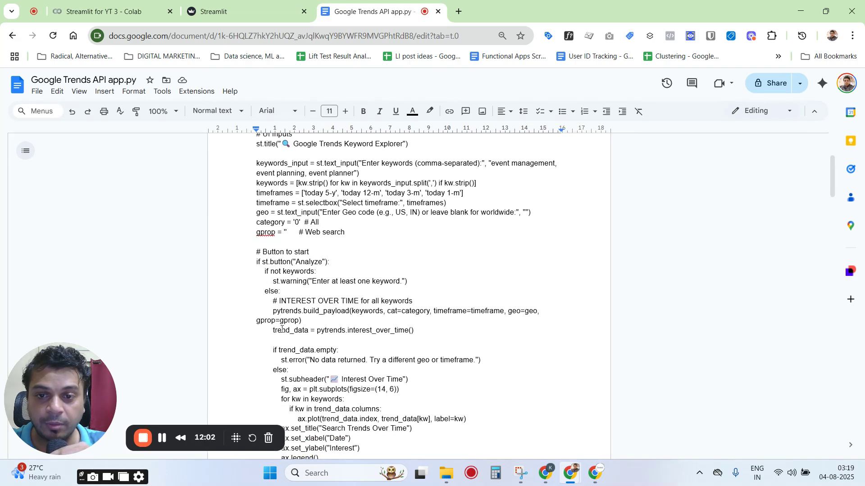
scroll(281, 330, "down", 5)
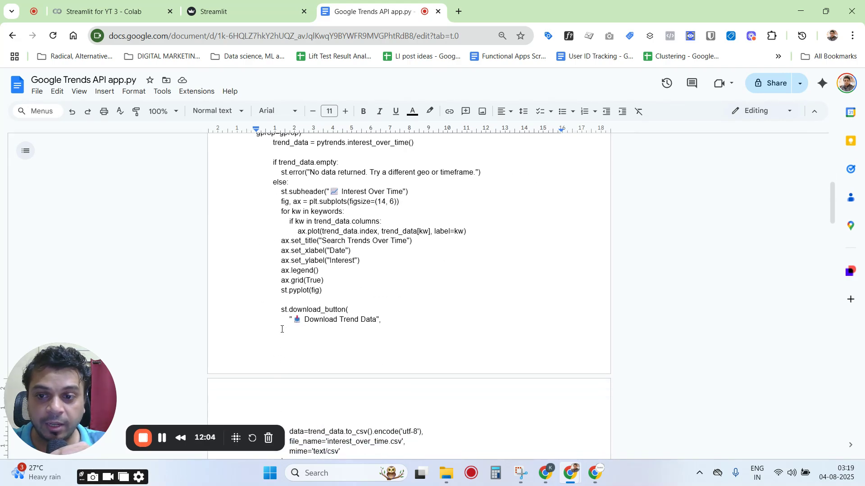
key("ctrl+shift+f")
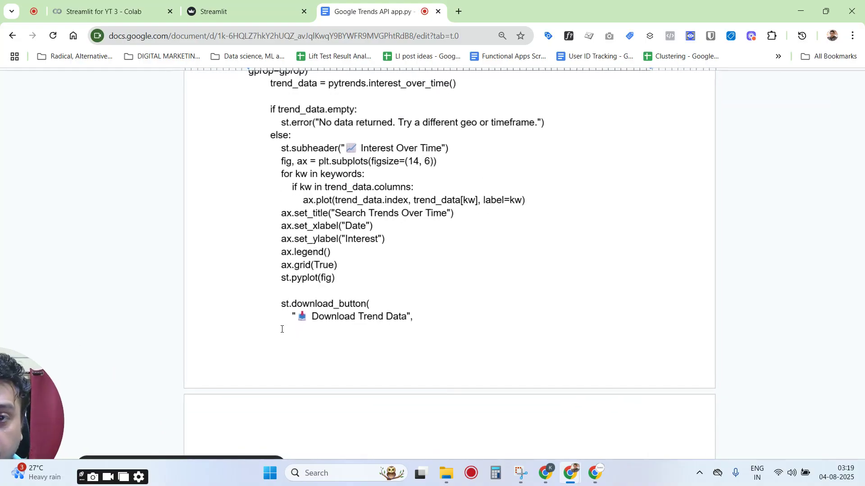
scroll(281, 329, "down", 10)
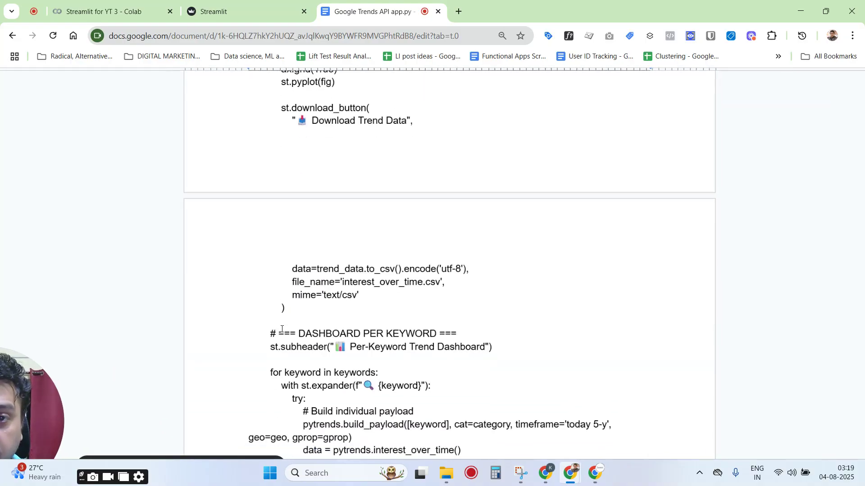
Examine the per-keyword trend classification code and the bounded-range rules for five-year averages above 75 and from 60 to 75.
scroll(281, 329, "down", 3)
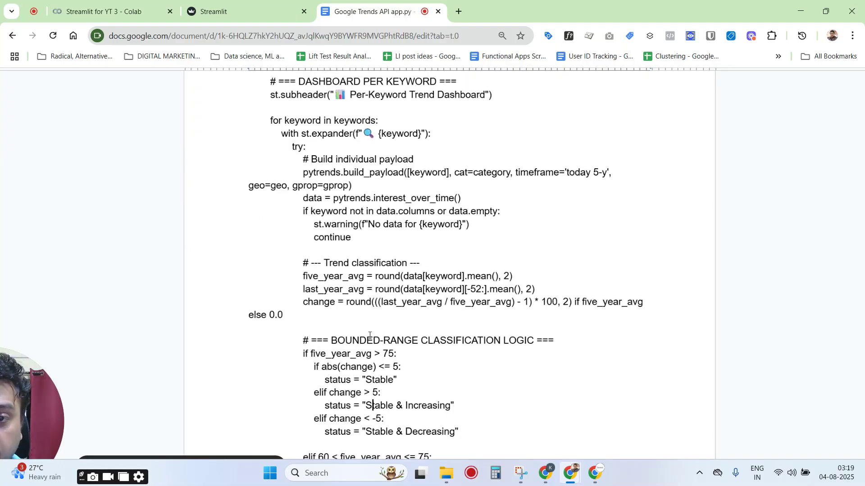
scroll(395, 261, "down", 3)
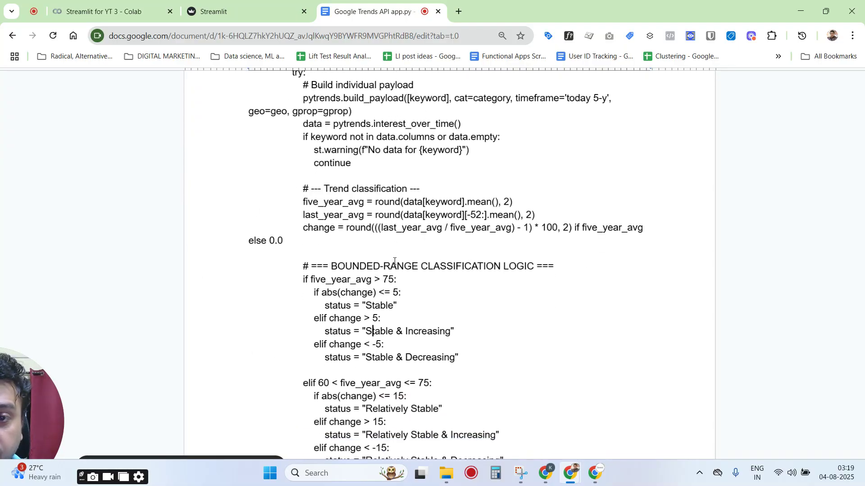
key("ctrl+minus")
key("ctrl+minus")
scroll(394, 261, "down", 3)
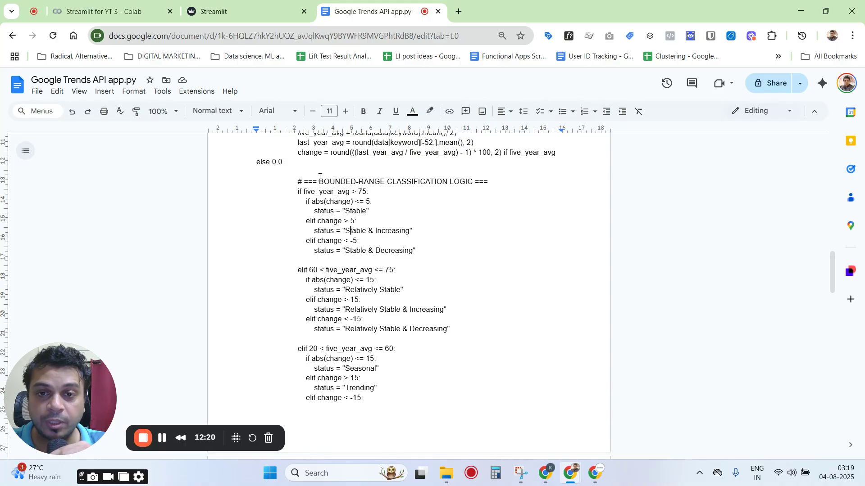
key("ctrl+plus")
key("ctrl+plus")
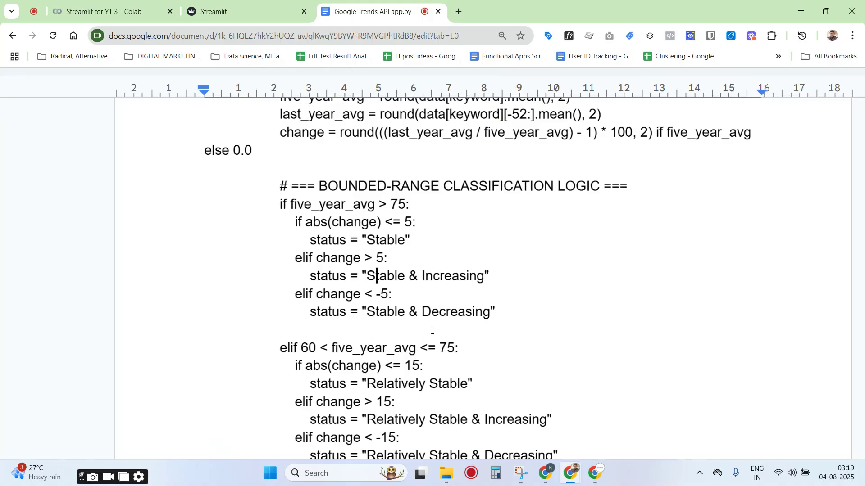
key("Escape")
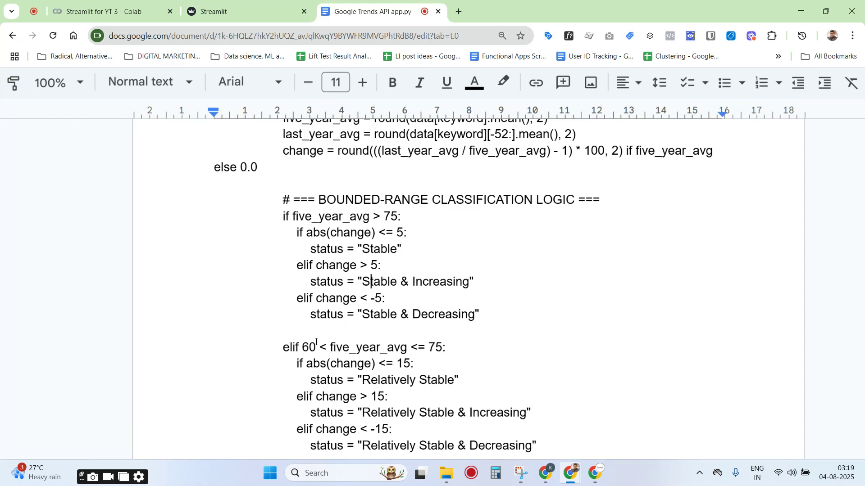
key("ctrl+minus")
key("ctrl+minus")
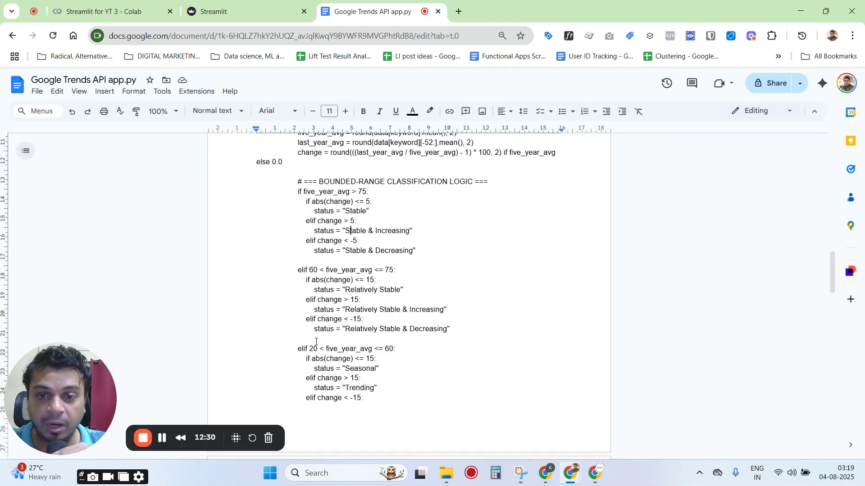
Review the remaining classification rules for five-year averages of 60 and below, down to the Needs Review fallback, comparing them with the higher ranges.
scroll(316, 341, "down", 5)
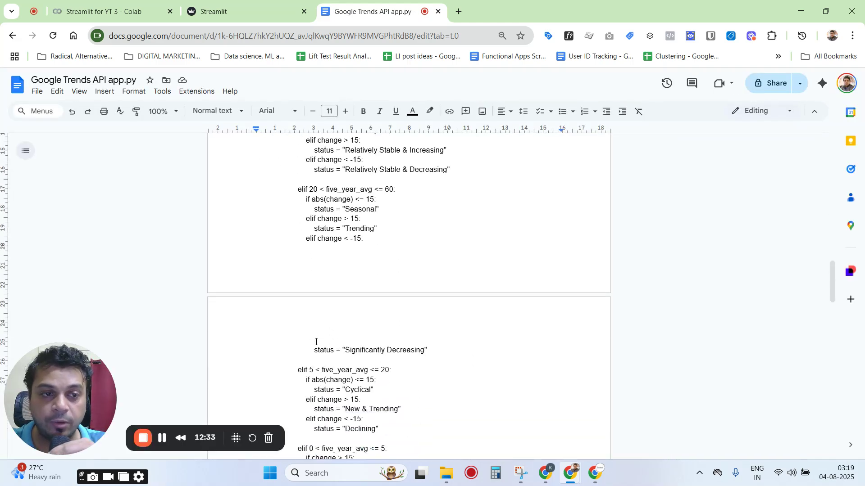
scroll(316, 342, "down", 1)
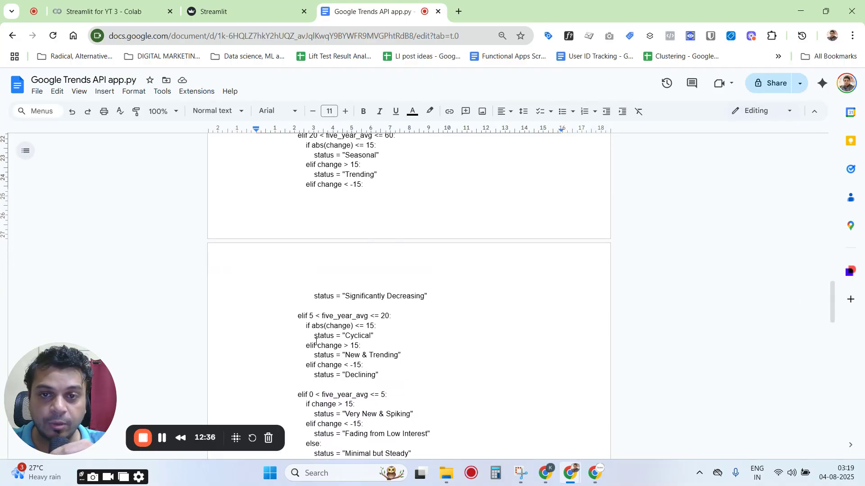
scroll(316, 342, "up", 3)
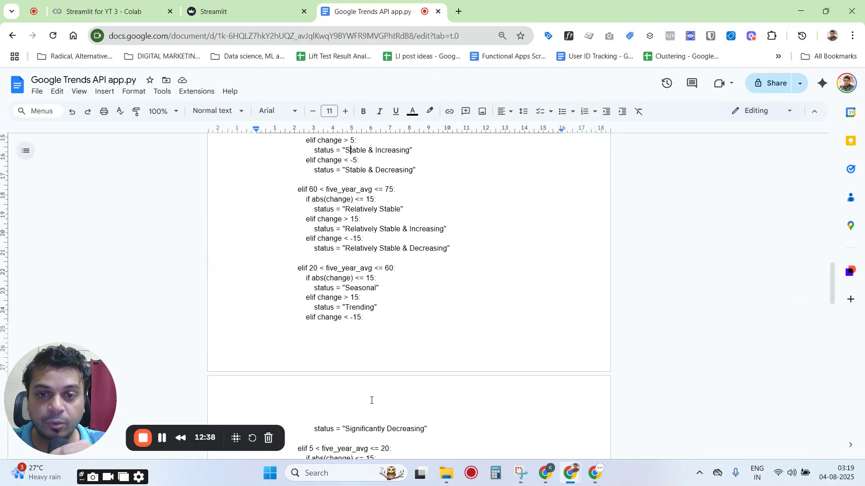
scroll(372, 401, "down", 7)
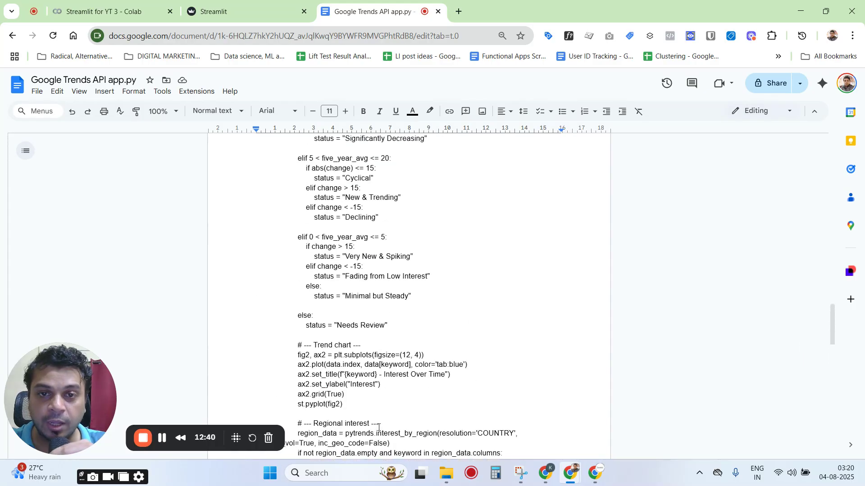
scroll(379, 427, "up", 1)
double_click(376, 297)
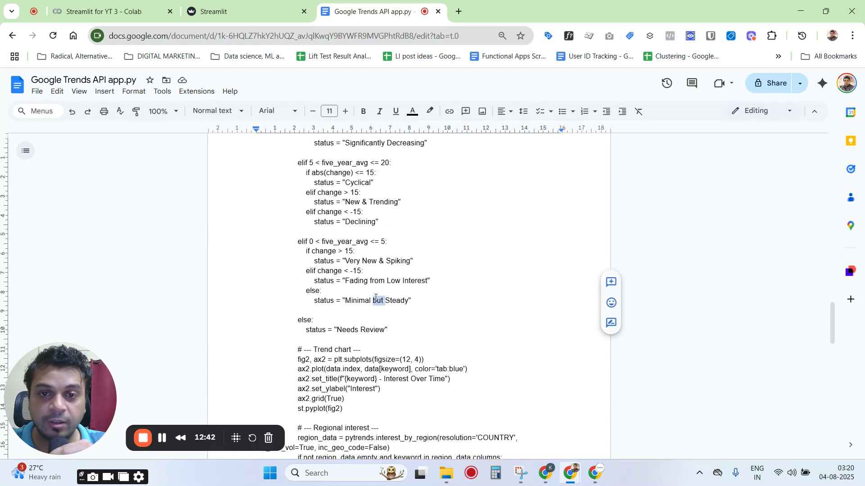
left_click(364, 227)
scroll(365, 226, "up", 7)
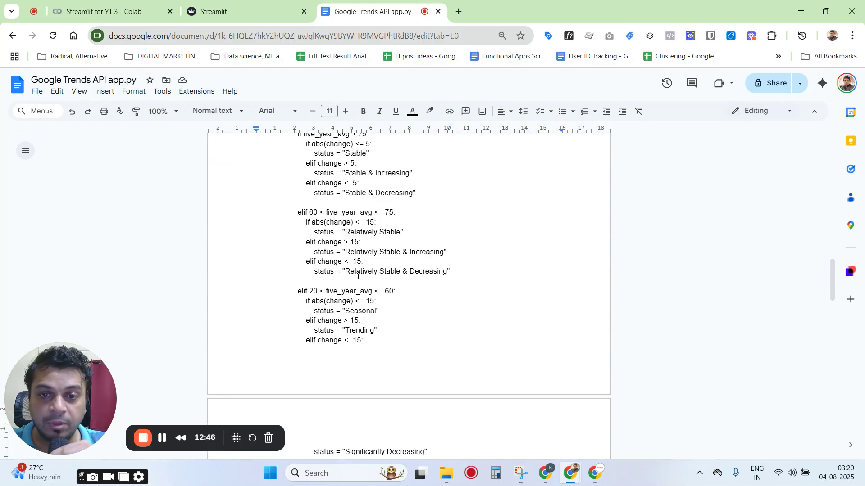
scroll(423, 346, "down", 9)
scroll(423, 344, "up", 2)
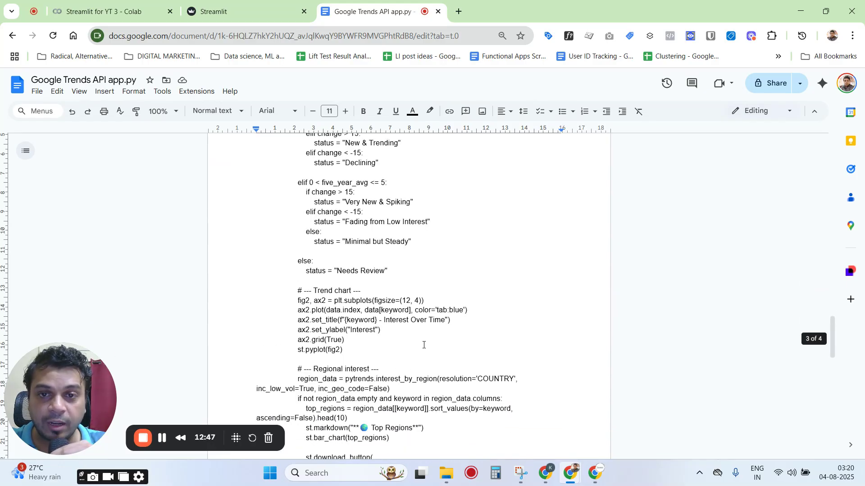
scroll(423, 345, "up", 2)
Inspect the Cyclical rule up close, highlighting its <= comparison and the status word "Cyclical".
left_click(372, 265)
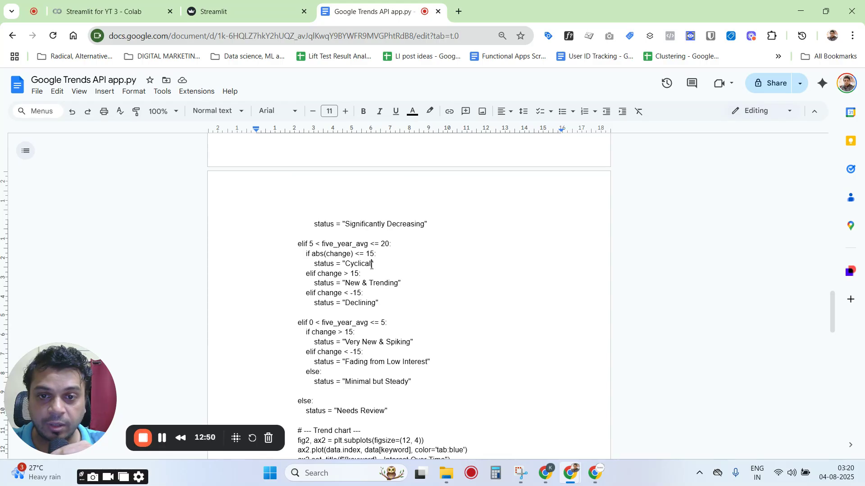
key("super+plus")
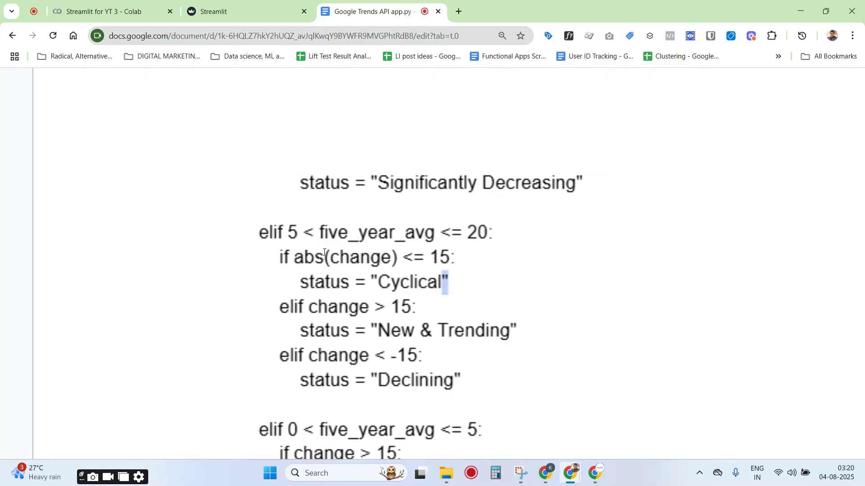
key("super+minus")
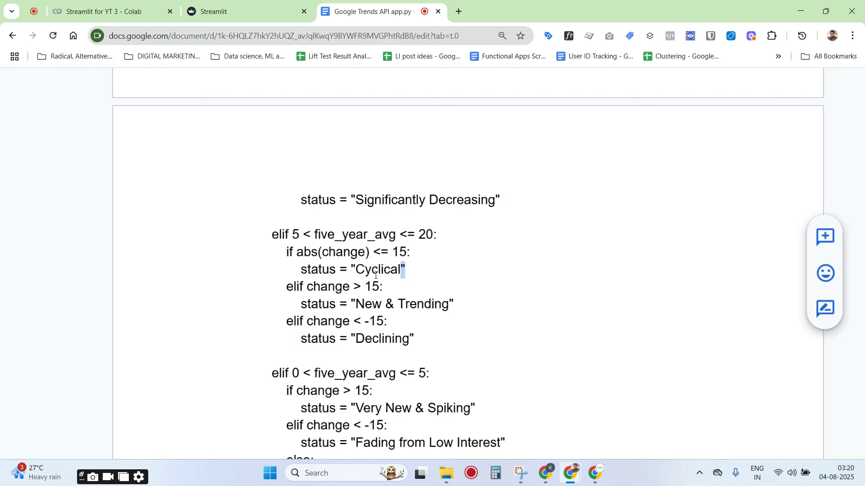
left_click_drag(388, 251, 391, 251)
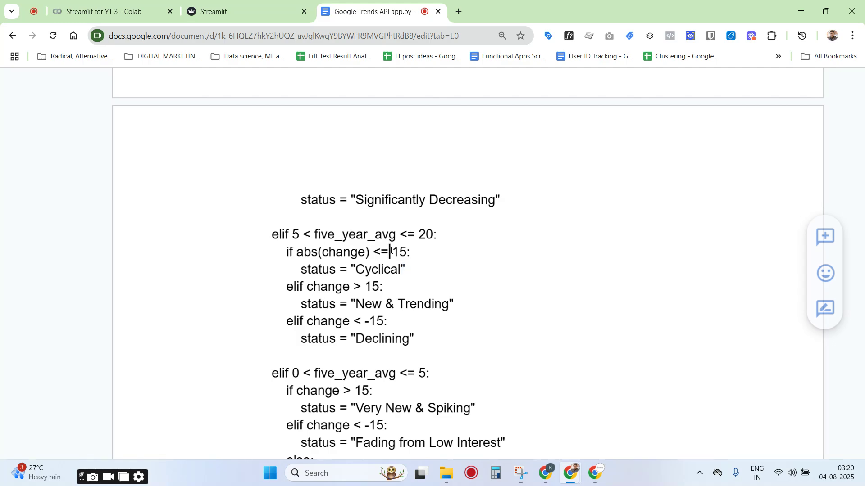
key("ctrl+Left")
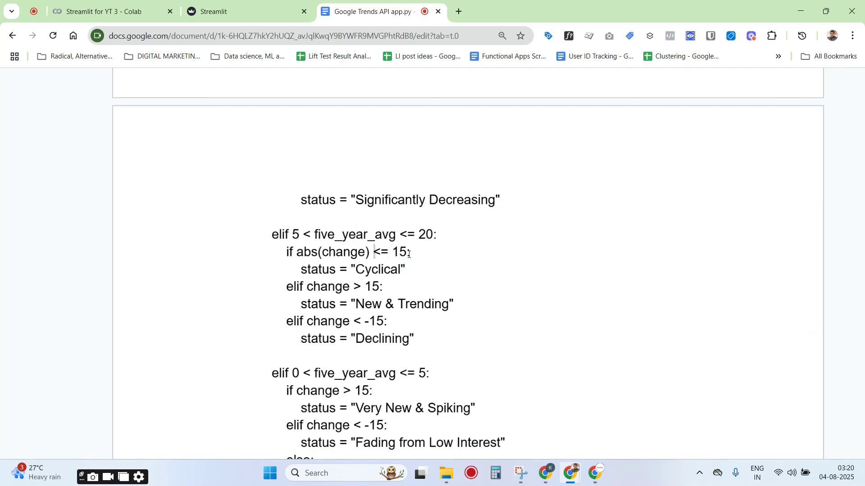
key("End")
key("shift+Right")
double_click(386, 253)
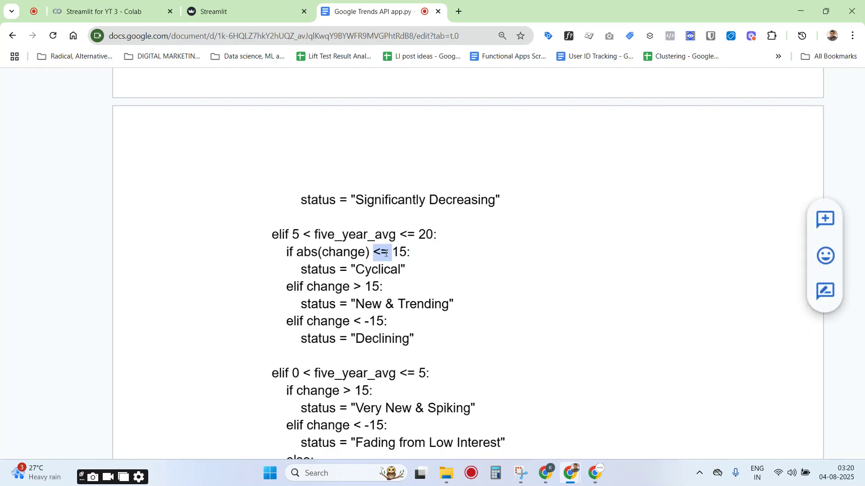
left_click(351, 266)
double_click(385, 270)
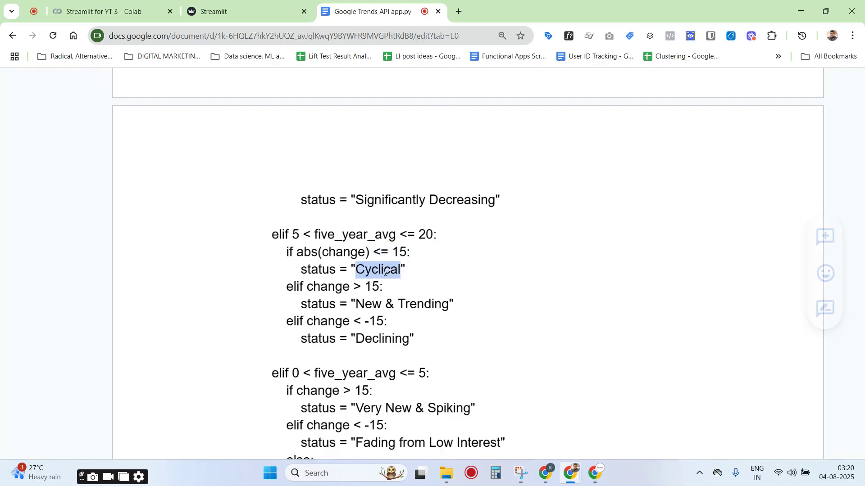
key("ctrl+minus")
key("ctrl+minus")
key("ctrl+minus")
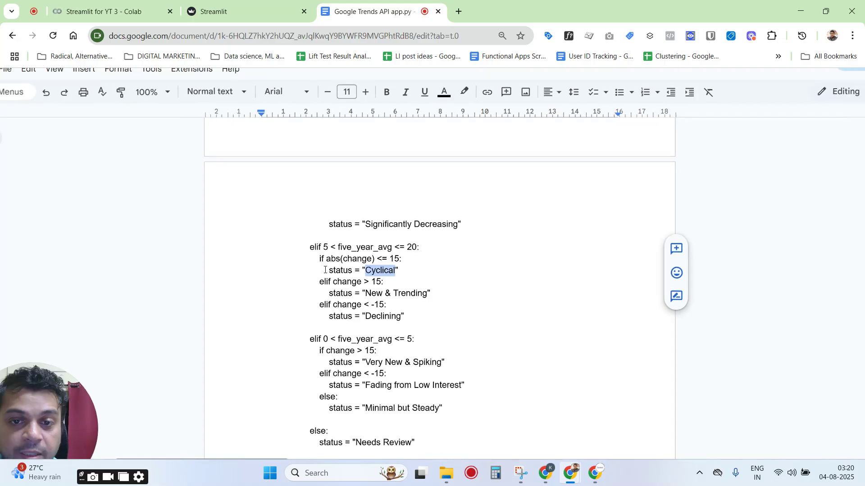
key("ctrl+minus")
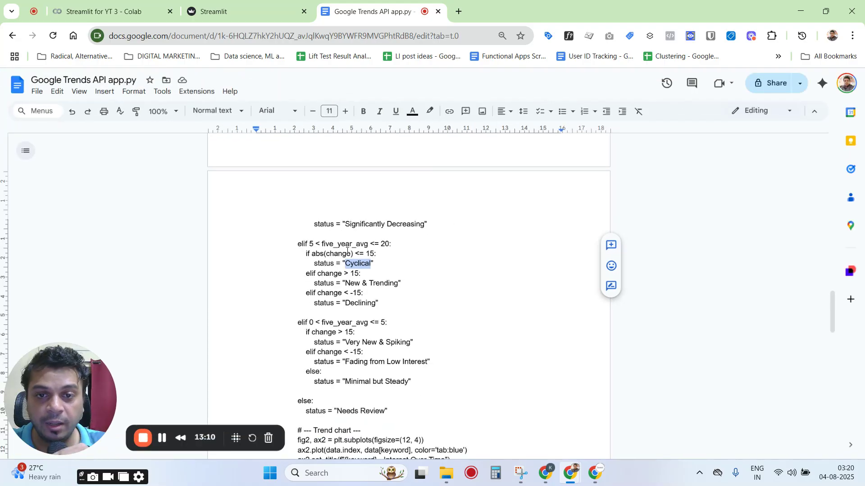
Highlight the 5 < five_year_avg <= 20 condition together with its abs(change) <= 15 check and Cyclical status to trace the rule.
left_click(347, 251)
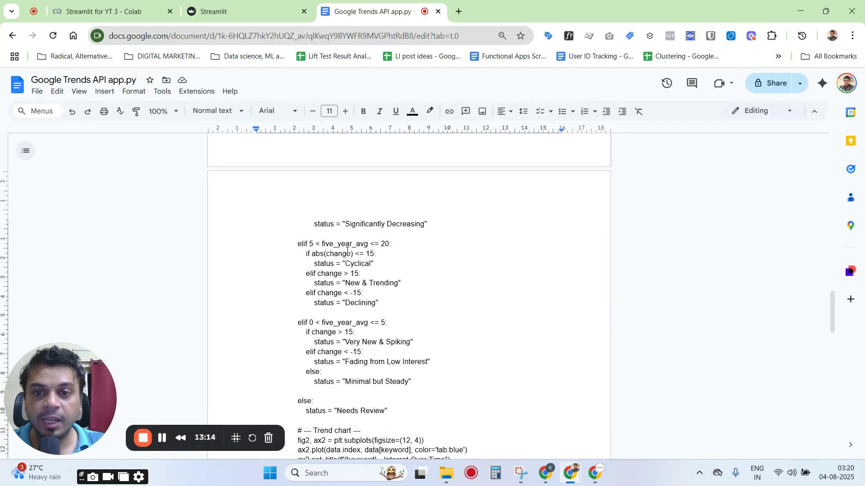
left_click_drag(308, 245, 393, 244)
left_click(290, 245)
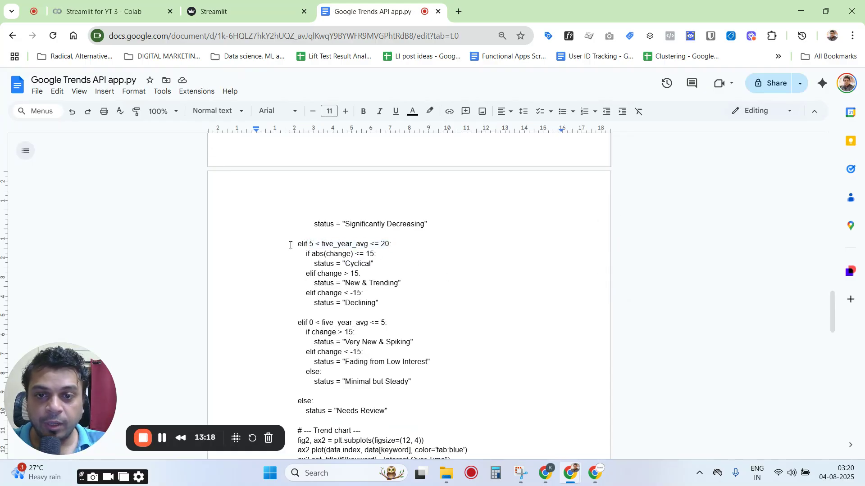
left_click(370, 253, "shift")
left_click(373, 264, "shift")
left_click(373, 264)
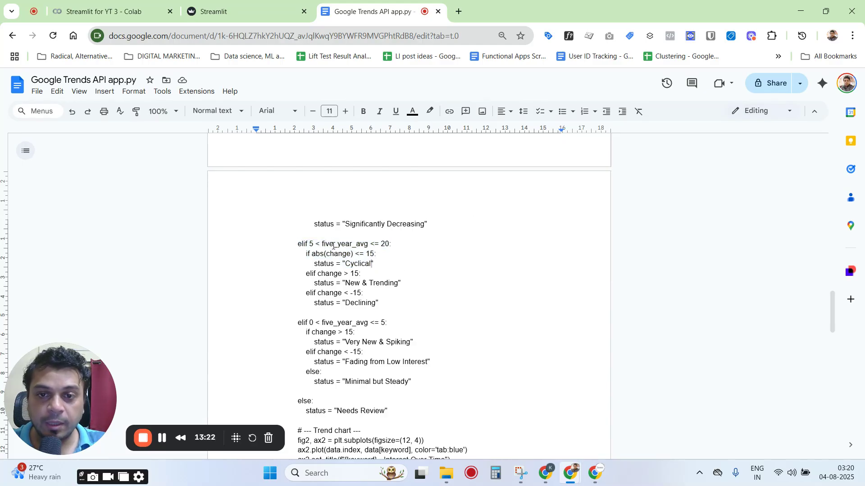
Highlight the whole elif 5 < five_year_avg <= 20 line repeatedly while tracing its change > 15, abs(change) and Cyclical branches.
left_click_drag(298, 244, 391, 244)
left_click(351, 273)
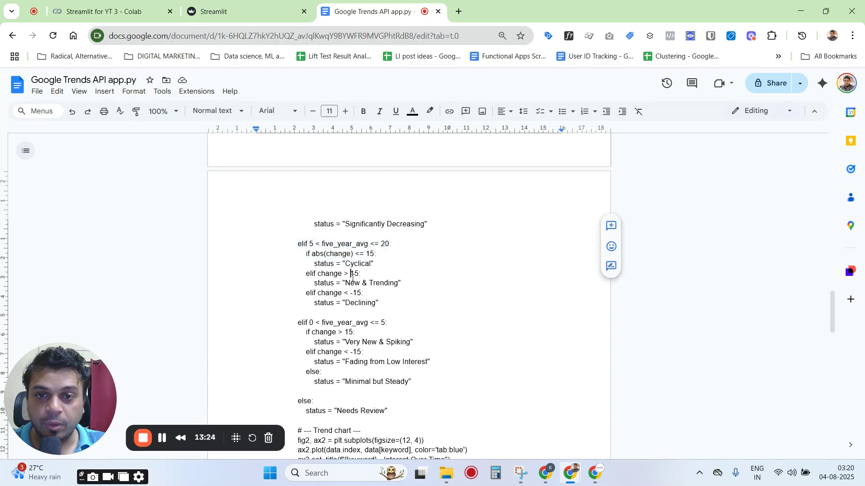
left_click_drag(305, 244, 392, 244)
left_click(330, 254)
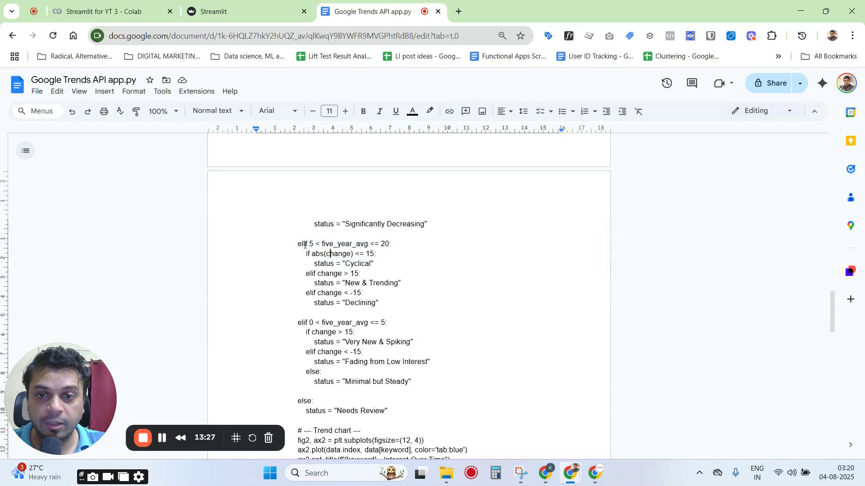
triple_click(339, 243)
left_click(376, 264)
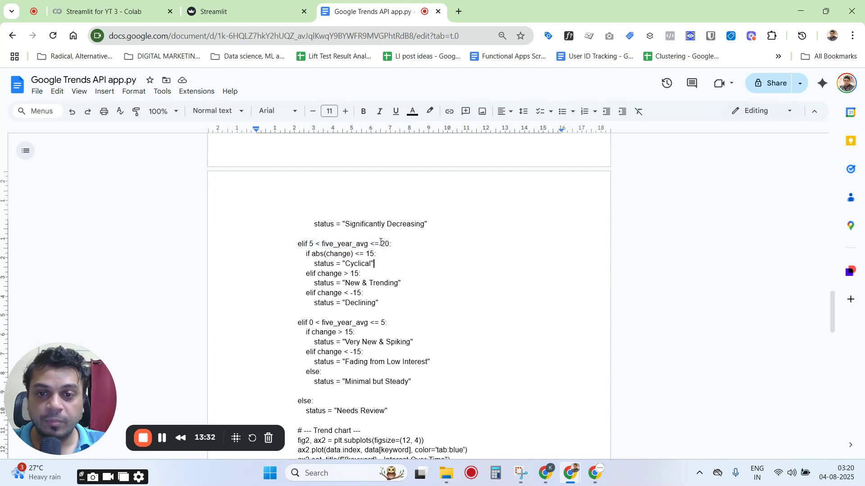
Skim the script's remaining code through the related queries section and switch back to the Google Trends Keyword Explorer in Streamlit.
scroll(346, 360, "down", 4)
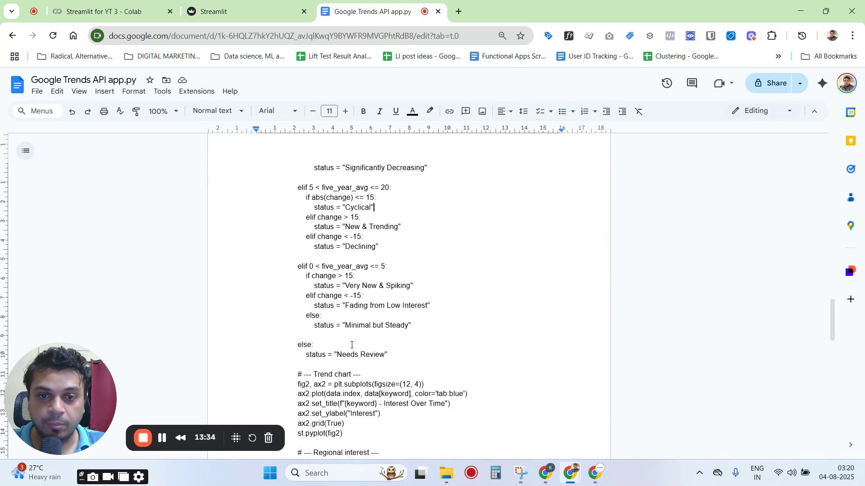
scroll(351, 347, "down", 8)
scroll(347, 388, "up", 12)
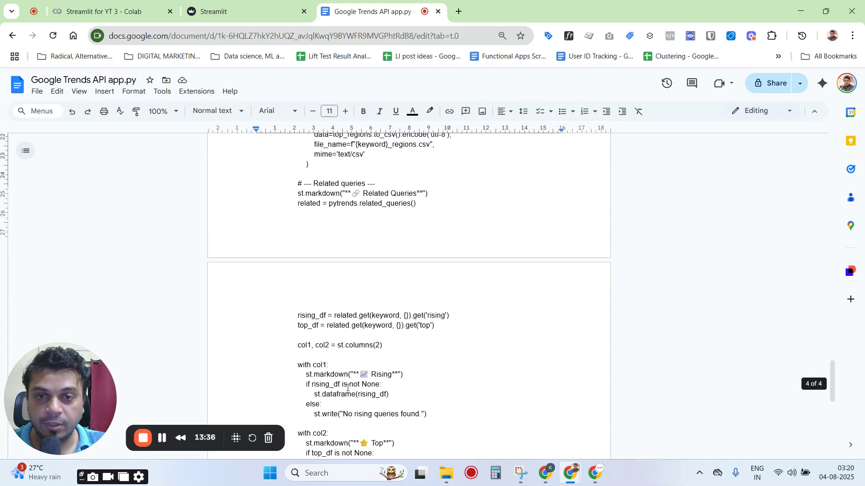
scroll(347, 388, "up", 20)
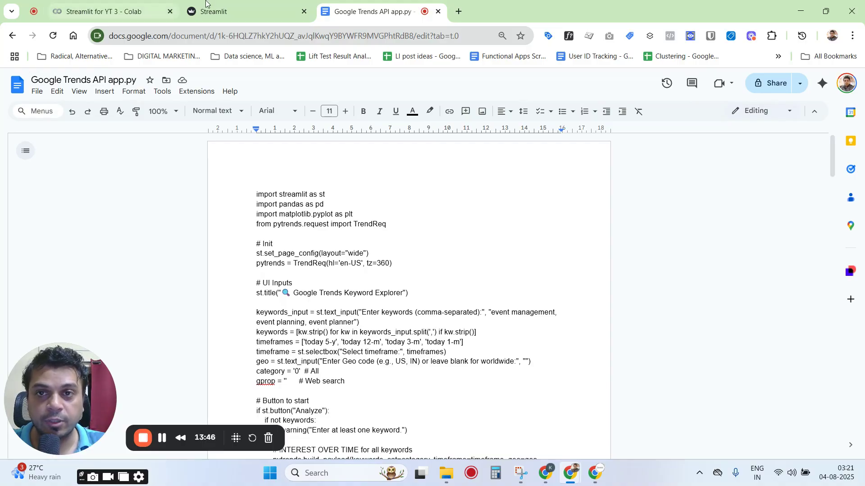
left_click(233, 5)
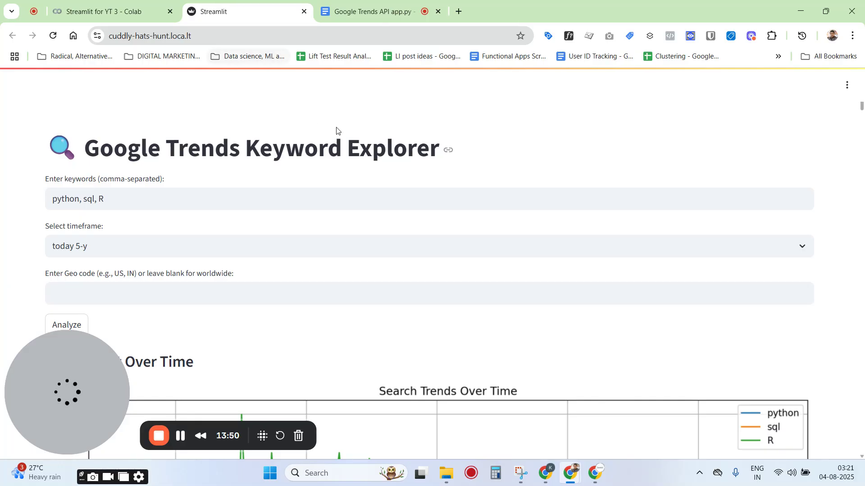